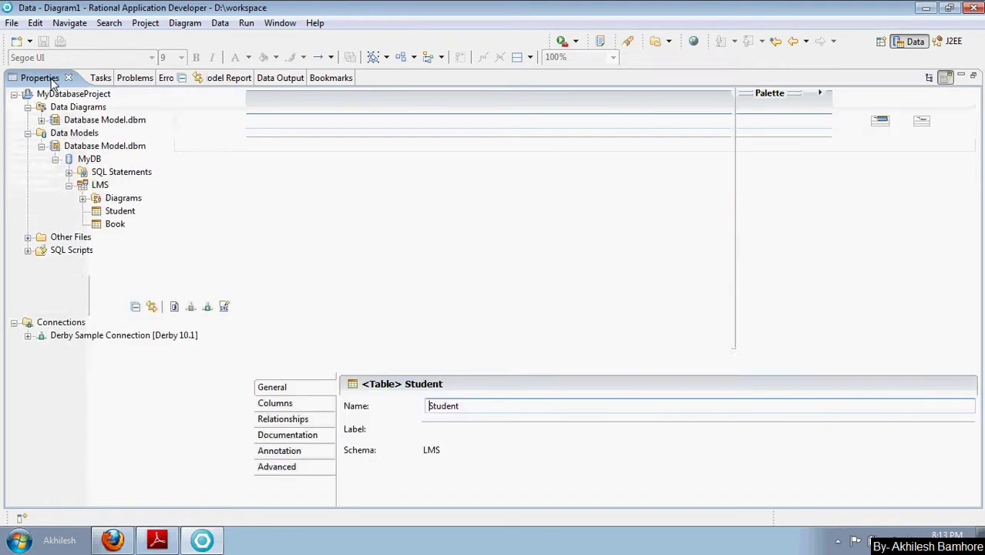
Step: Add three new columns to the Student table
click(291, 406)
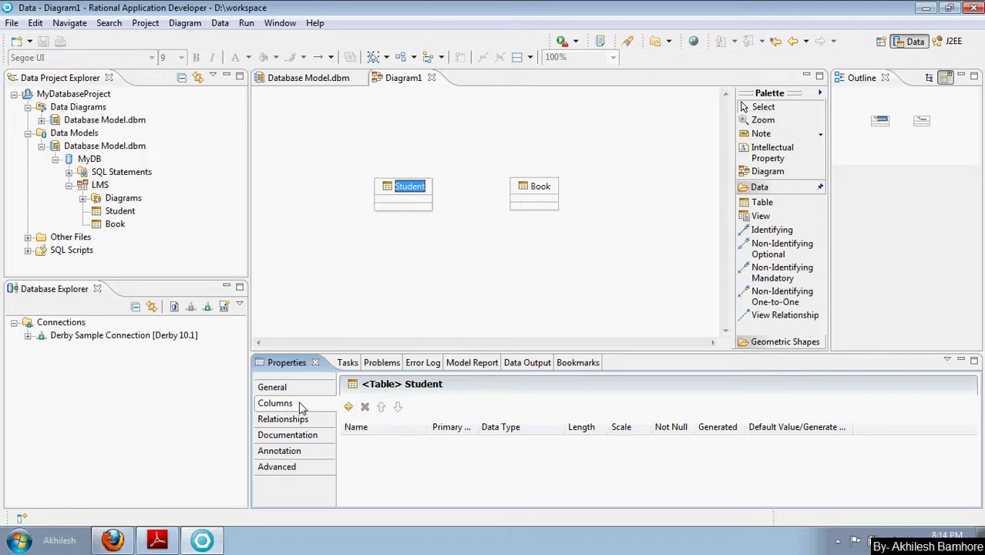
click(349, 407)
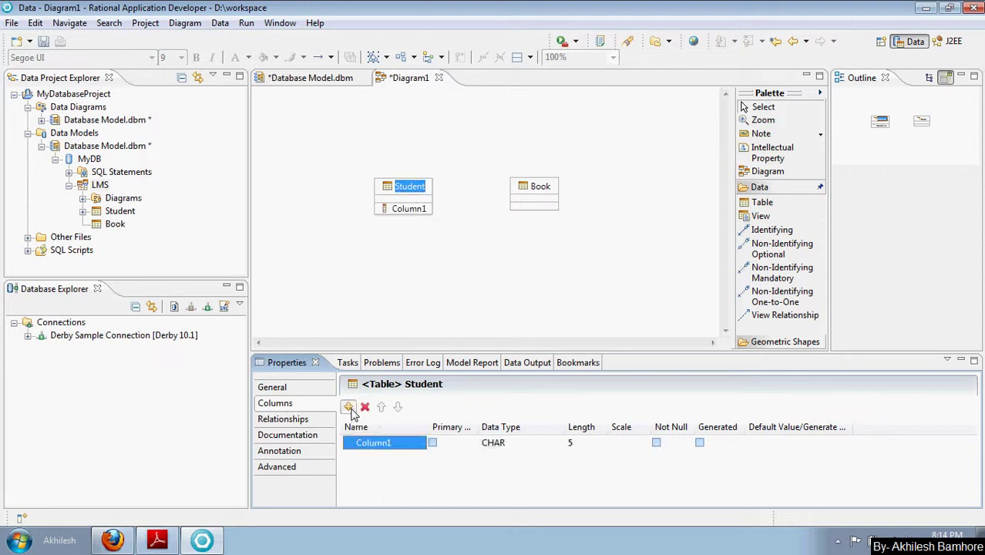
click(349, 407)
click(349, 407)
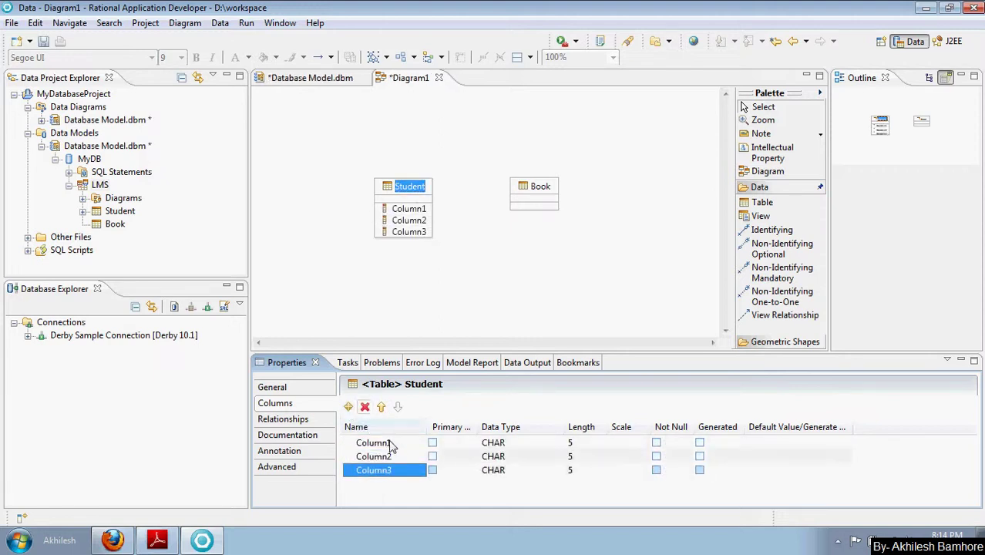
Step: Rename the Student table's three columns as ID, Name and Branch
click(389, 444)
click(391, 445)
text(ID)
click(397, 458)
click(397, 457)
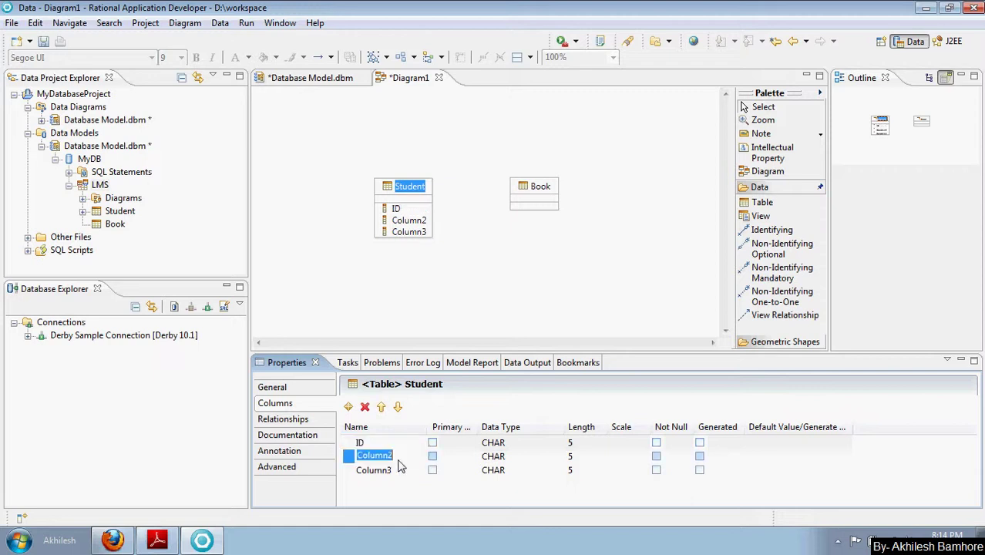
text(Name)
click(389, 471)
click(389, 473)
text(B)
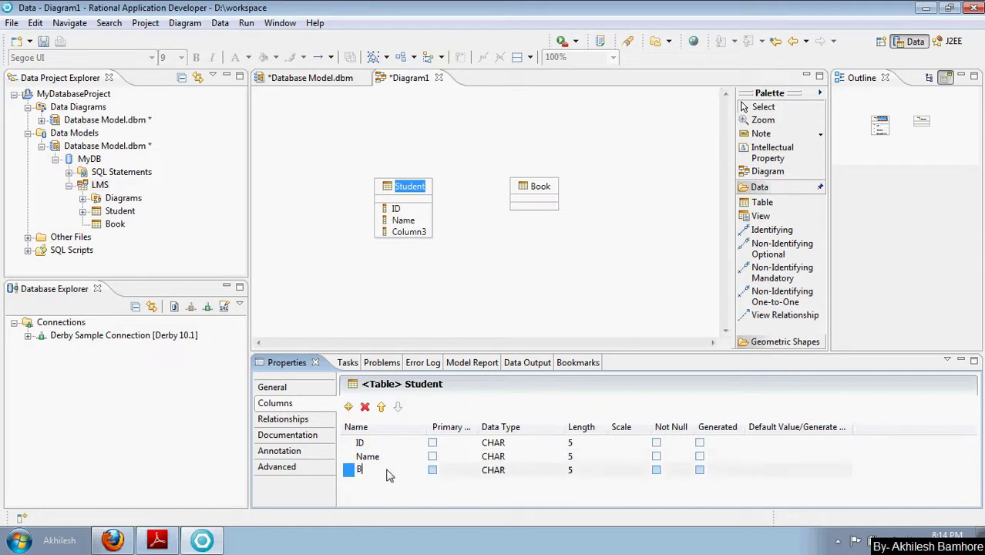
text(ranch)
Step: Make the Student table's ID column the primary key, with data type VARCHAR and length 10
click(432, 443)
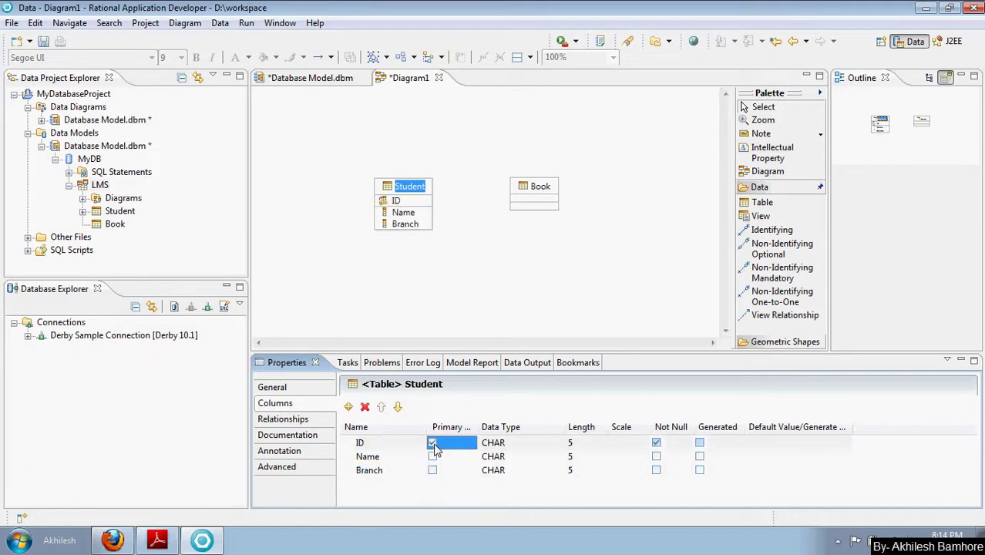
click(527, 443)
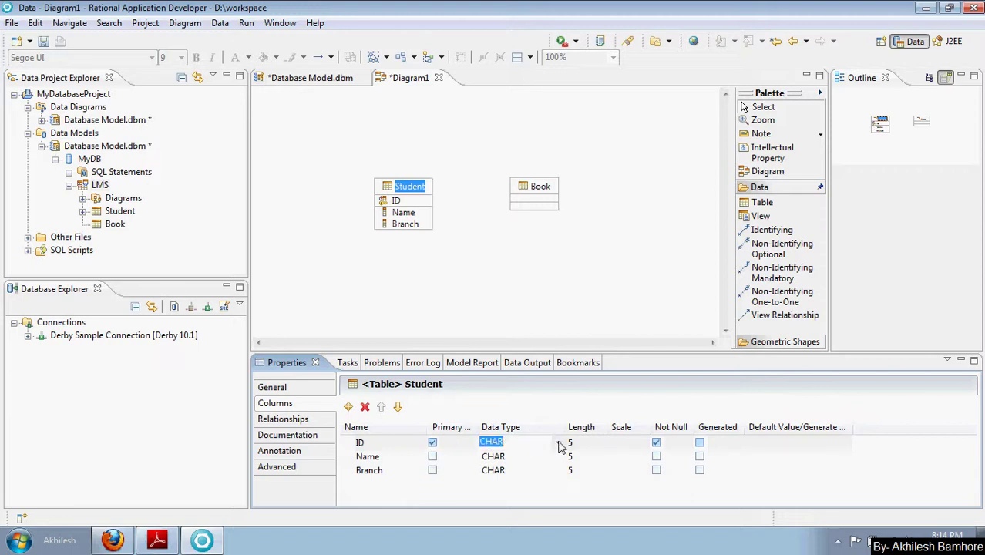
click(558, 444)
drag(607, 468, 610, 492)
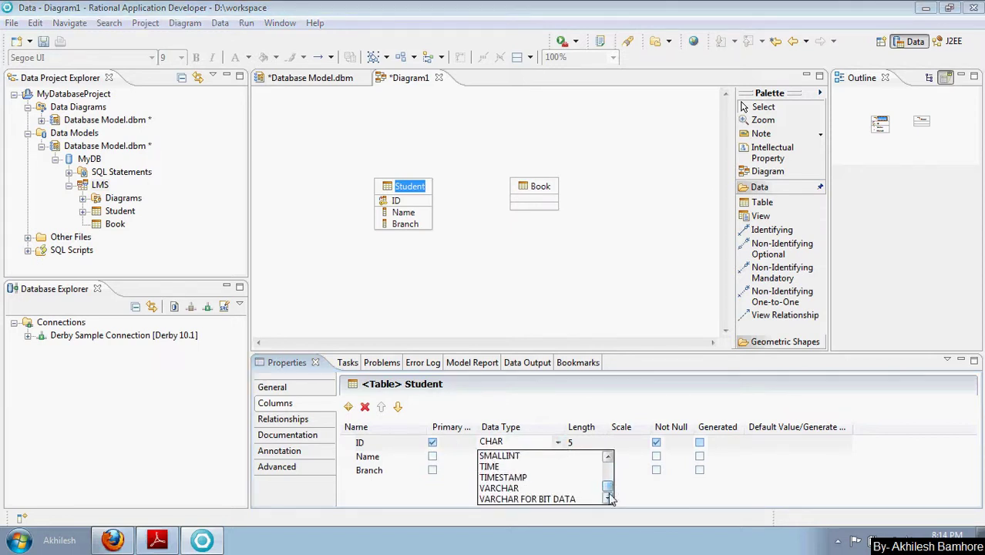
click(505, 477)
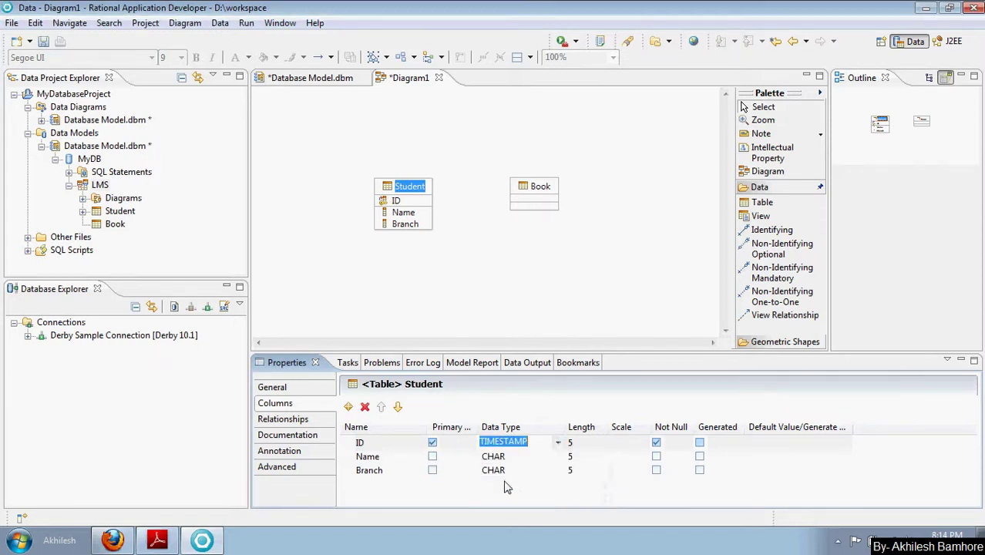
click(558, 444)
click(508, 494)
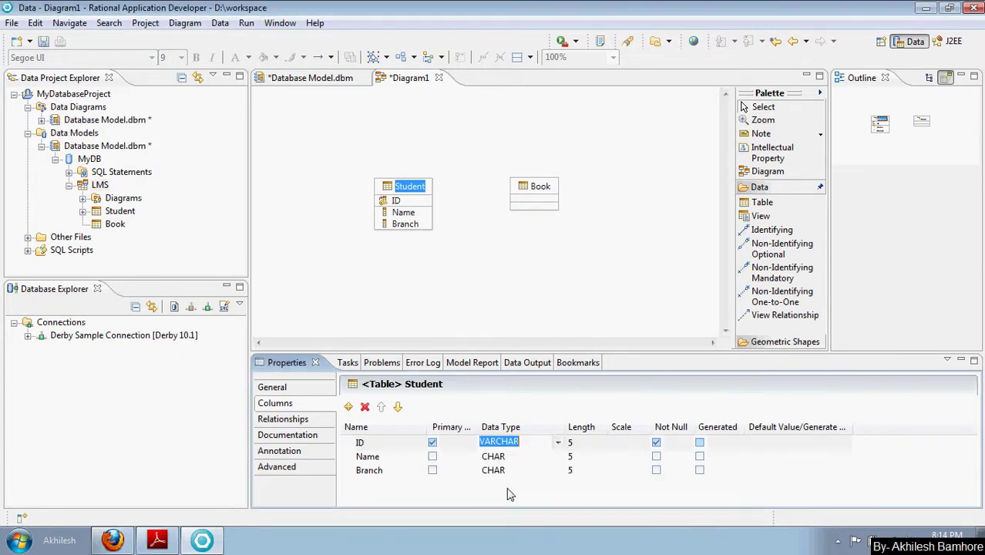
click(580, 443)
click(581, 441)
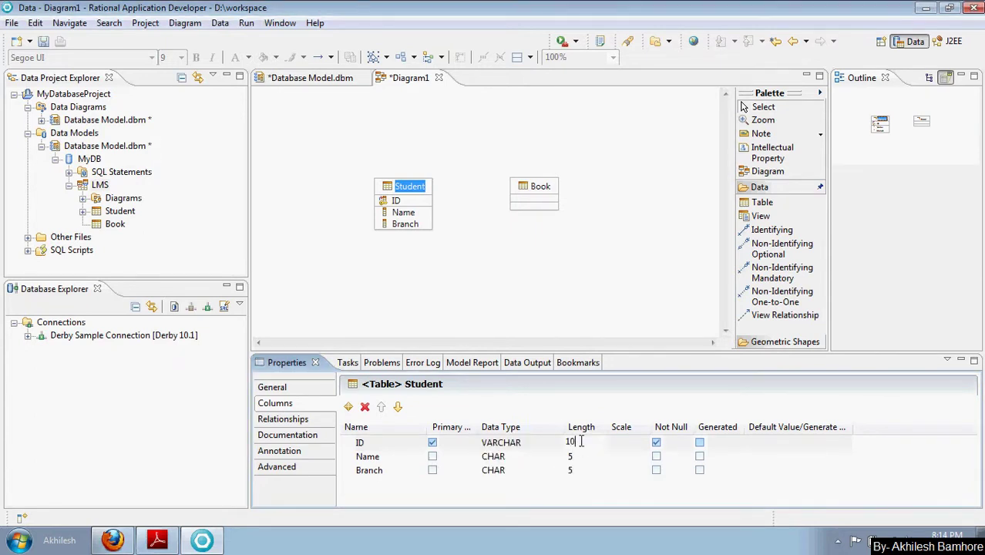
Step: Change the data type of the Student table's Name and Branch columns to VARCHAR
click(525, 458)
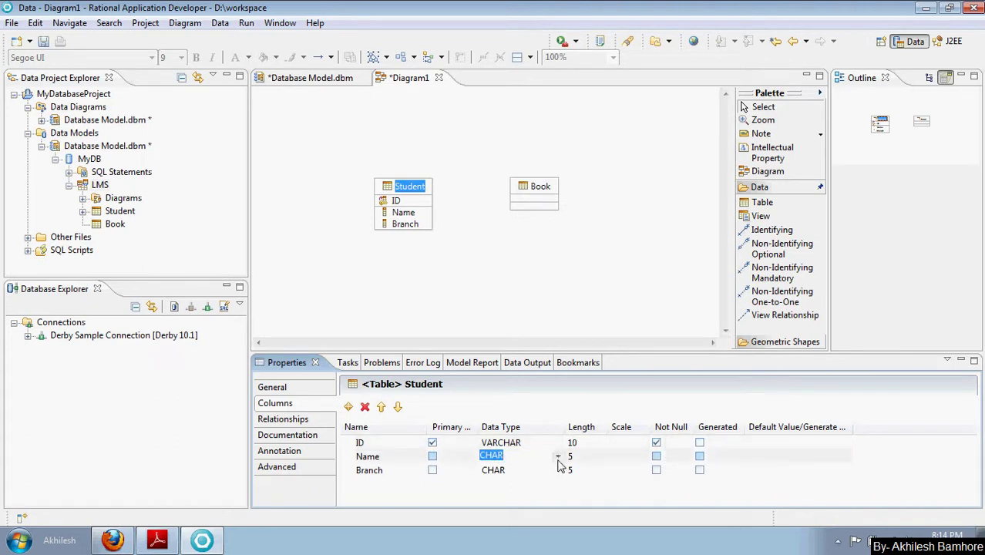
click(559, 458)
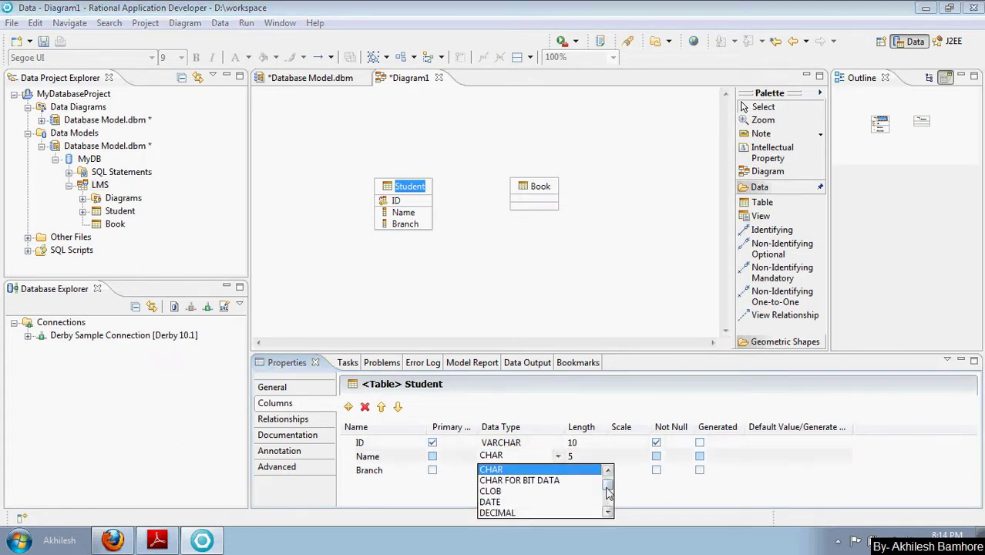
drag(607, 486, 608, 504)
click(518, 502)
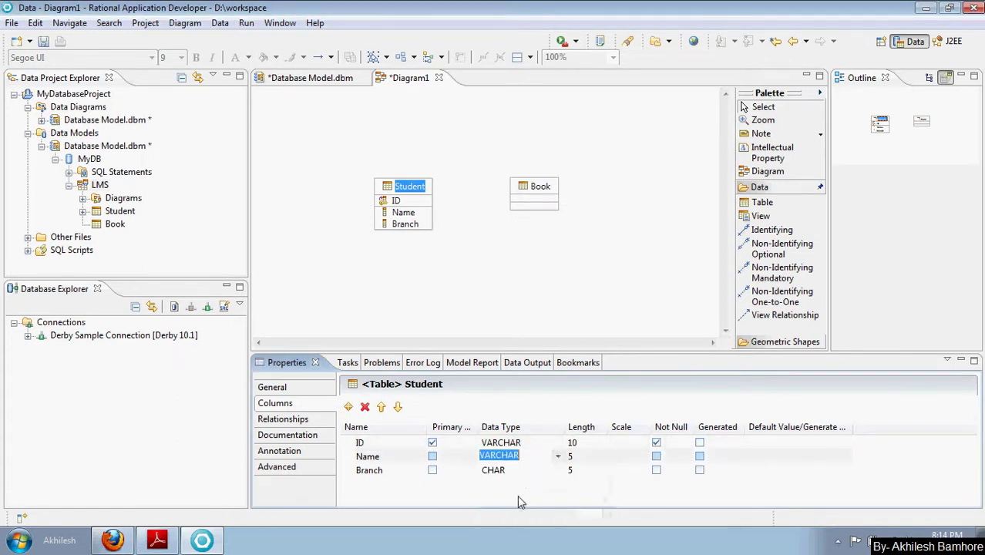
click(548, 472)
click(558, 471)
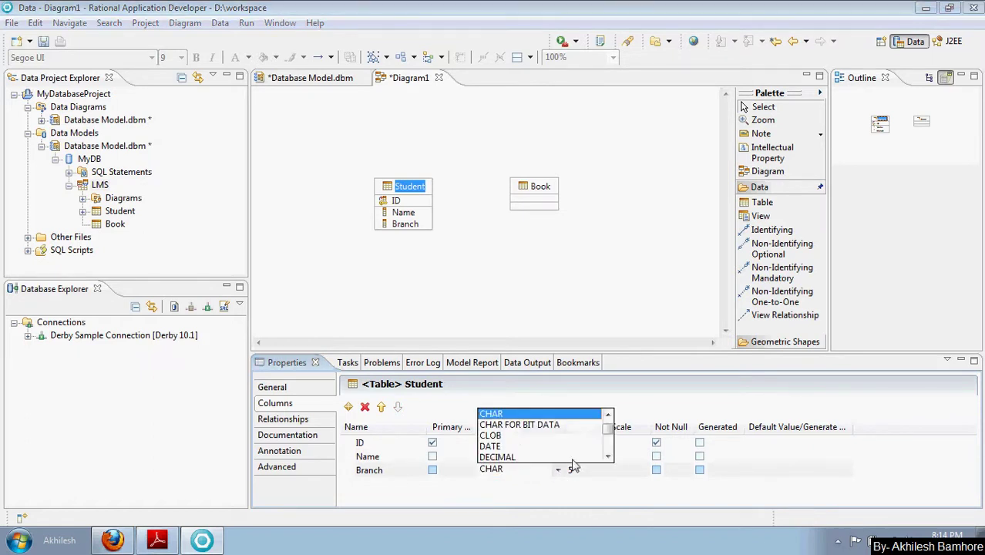
drag(607, 437, 606, 452)
click(531, 447)
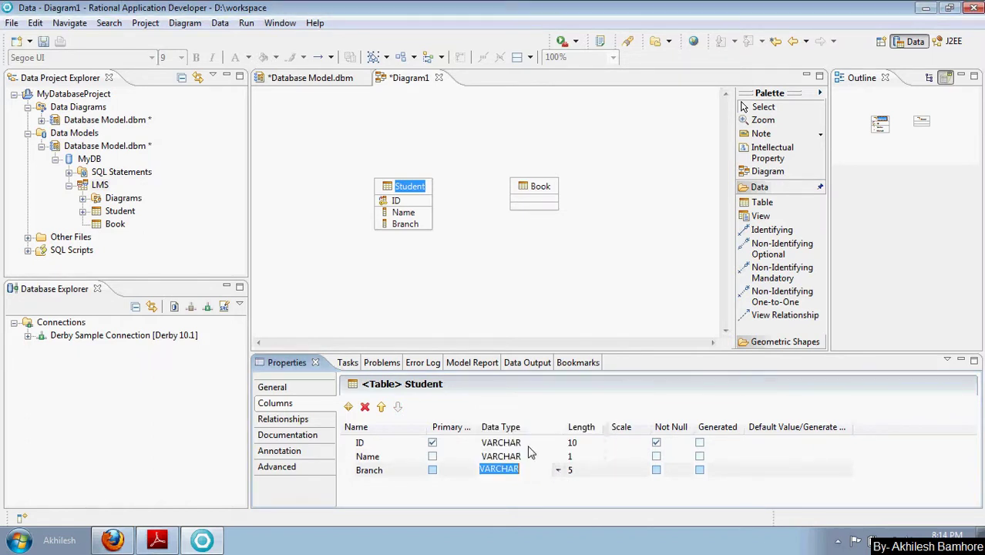
Step: Set the length of the Student table's Name and Branch columns to 50 and save the model
click(580, 457)
click(580, 456)
text(50)
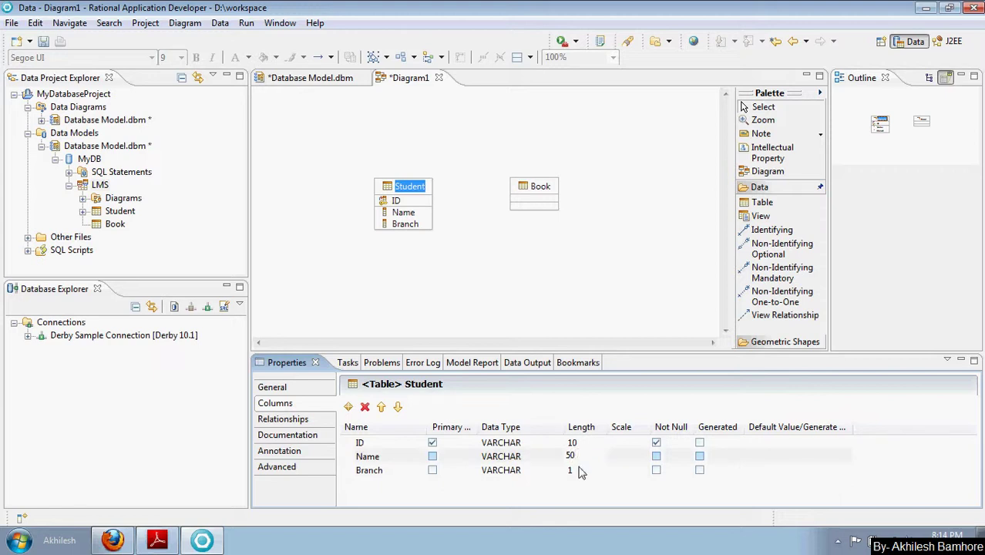
click(581, 471)
click(580, 470)
text(5)
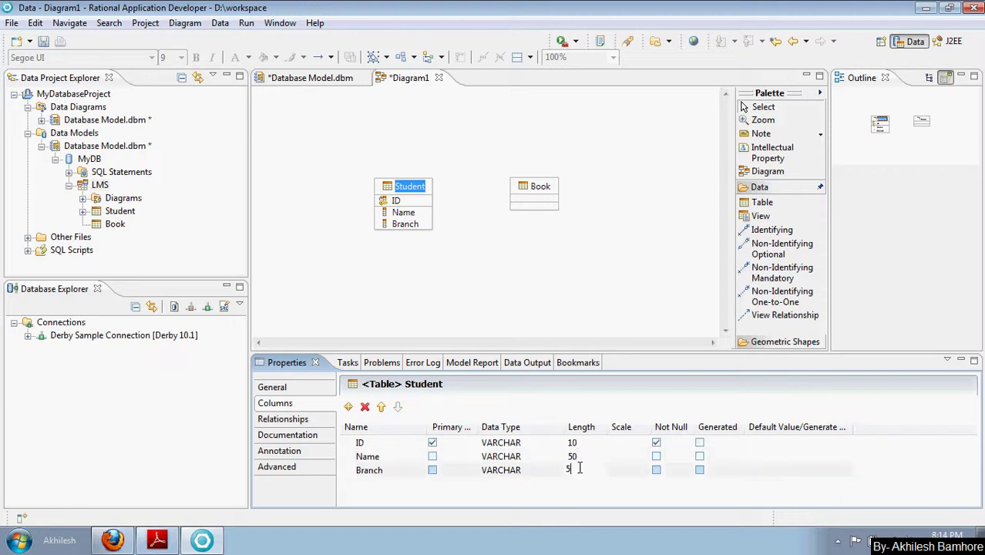
key(Return)
click(557, 475)
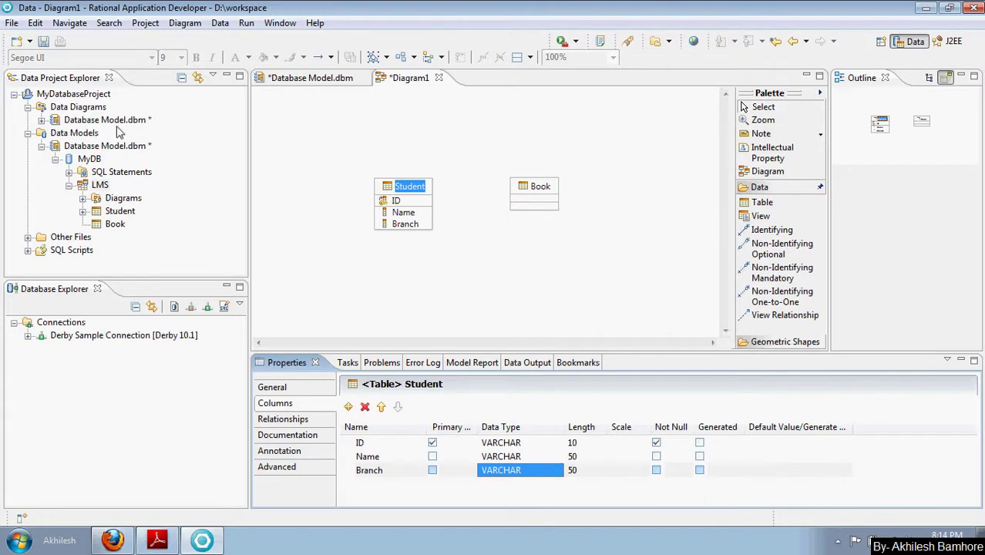
click(45, 43)
click(350, 266)
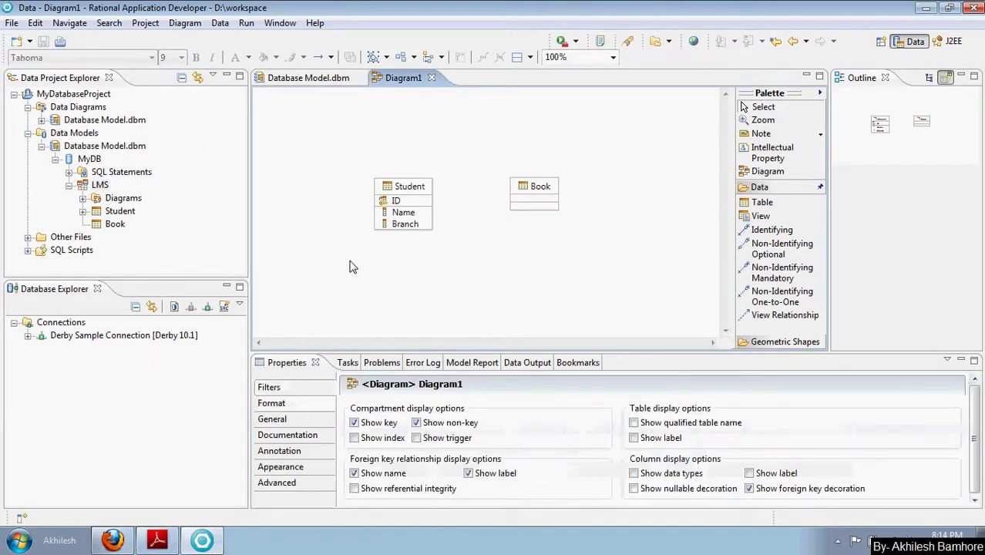
Step: Add two columns to the Book table as data objects from the project tree
click(530, 187)
click(530, 190)
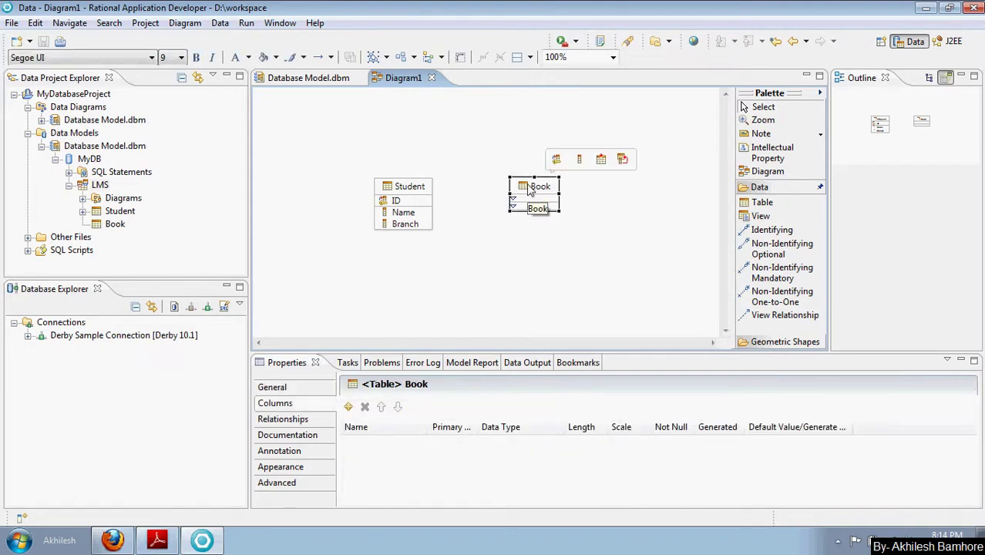
click(416, 194)
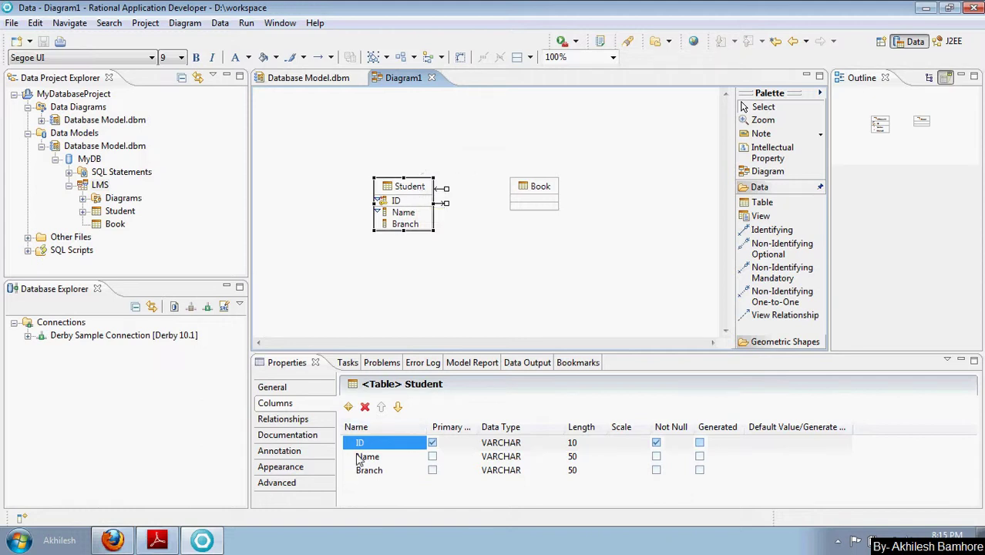
click(546, 190)
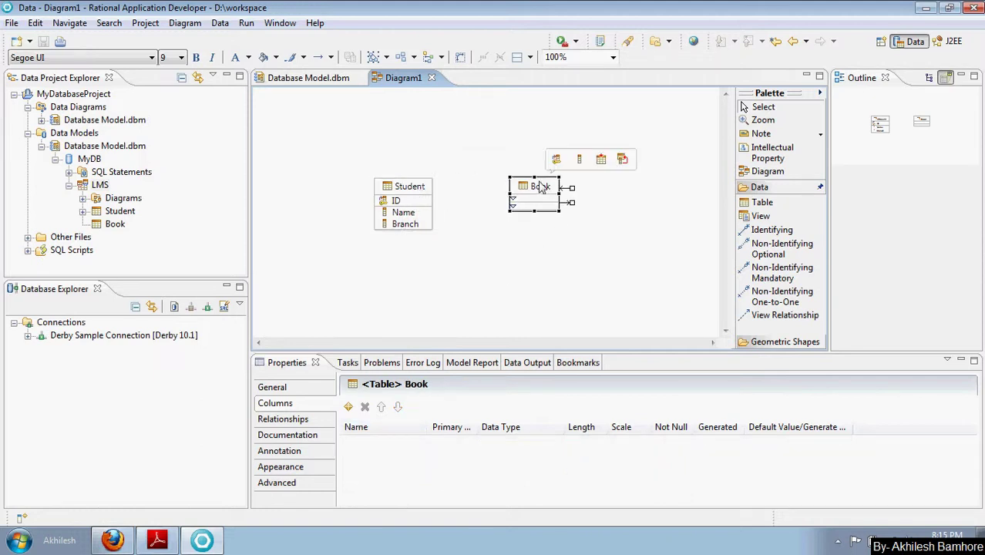
click(110, 223)
right_click(109, 224)
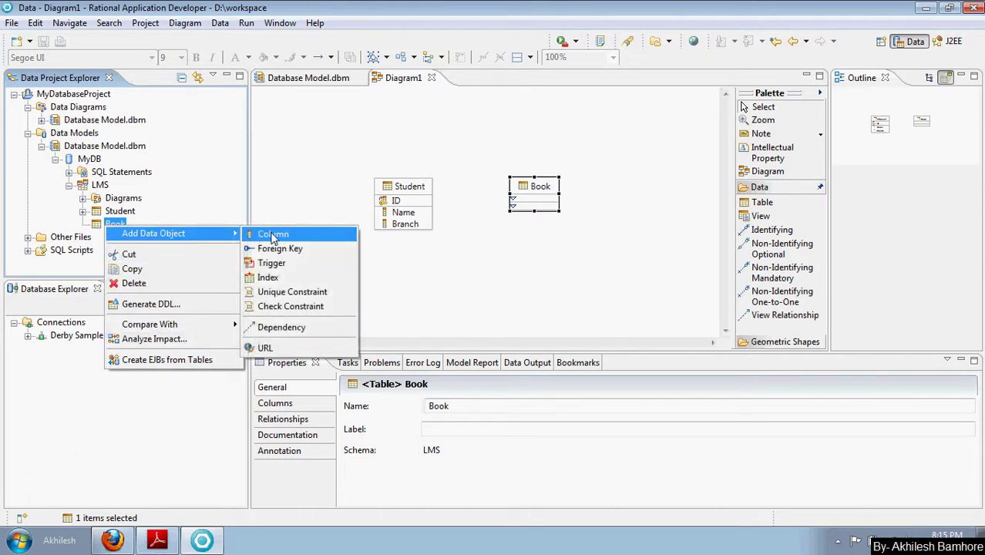
click(247, 236)
right_click(110, 224)
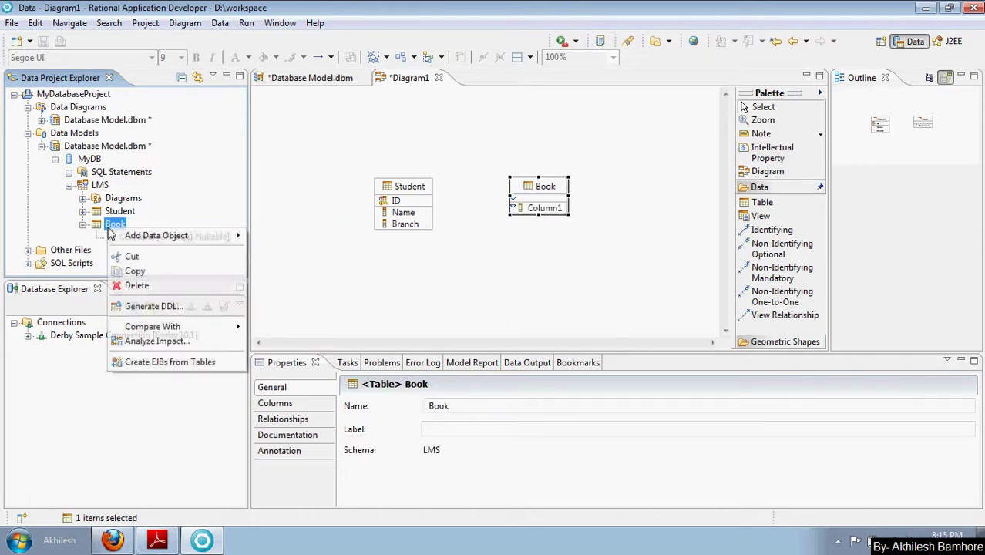
mouse_move(223, 233)
click(287, 238)
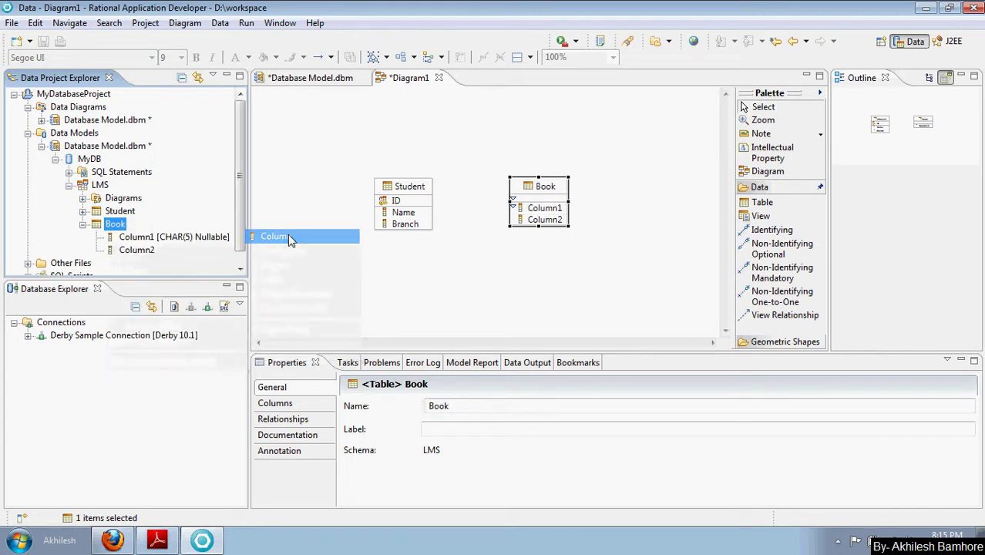
Step: Rename the Book table's two columns as Bk_ID and Book_Title
click(154, 237)
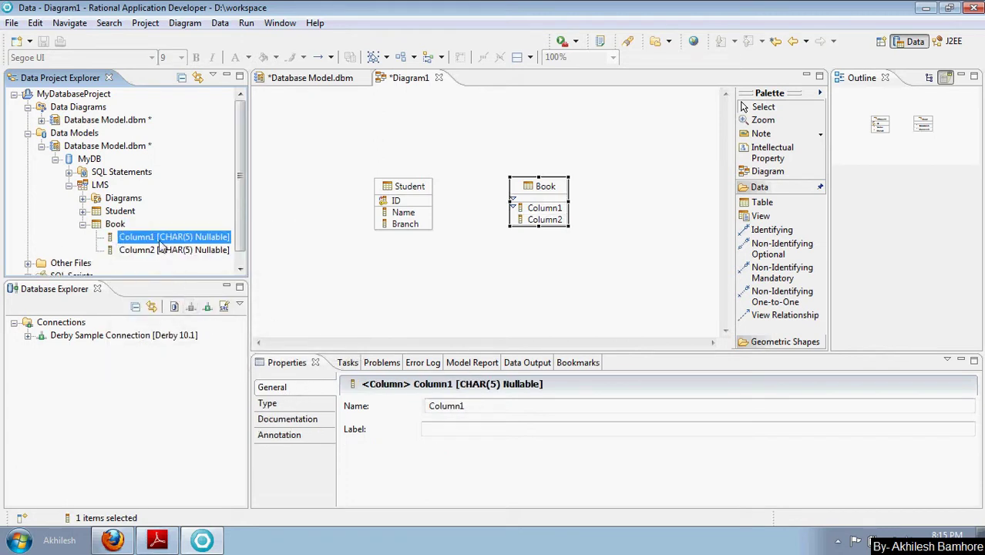
click(116, 224)
click(275, 403)
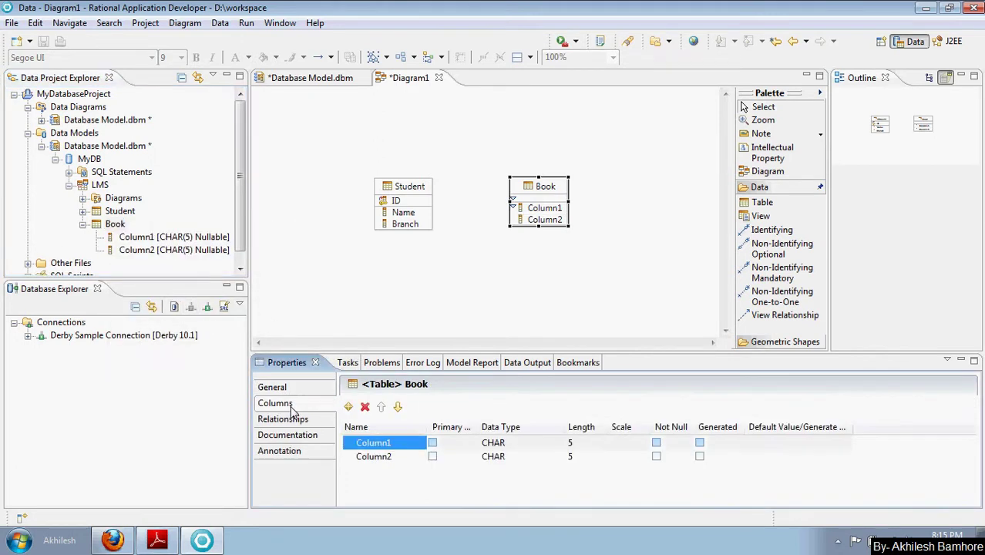
click(402, 443)
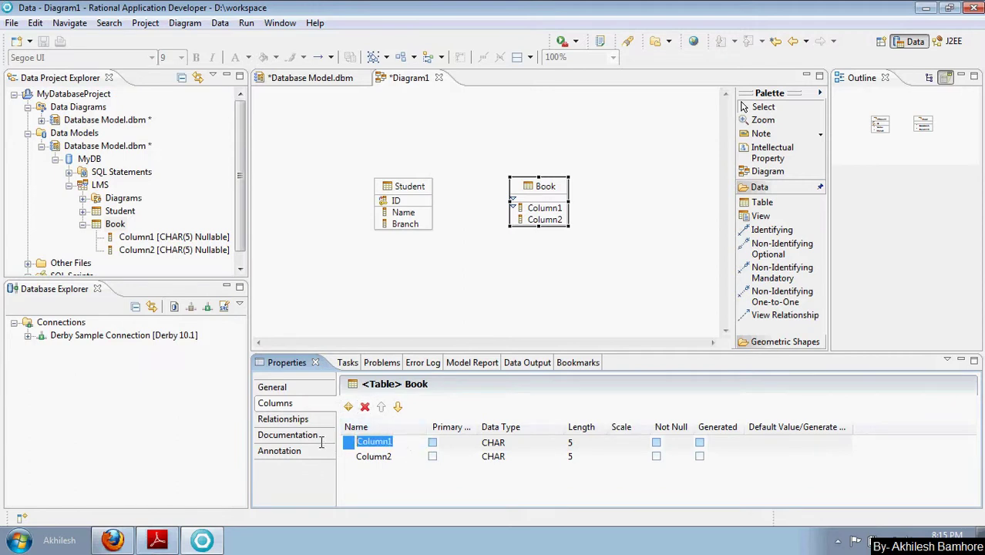
text(Bk_ID)
click(393, 459)
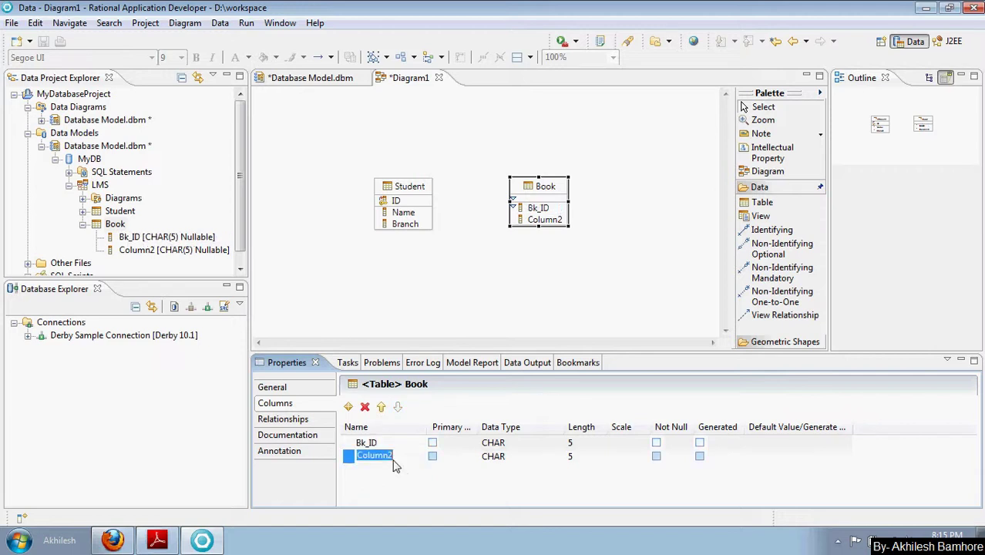
text(Book_Title)
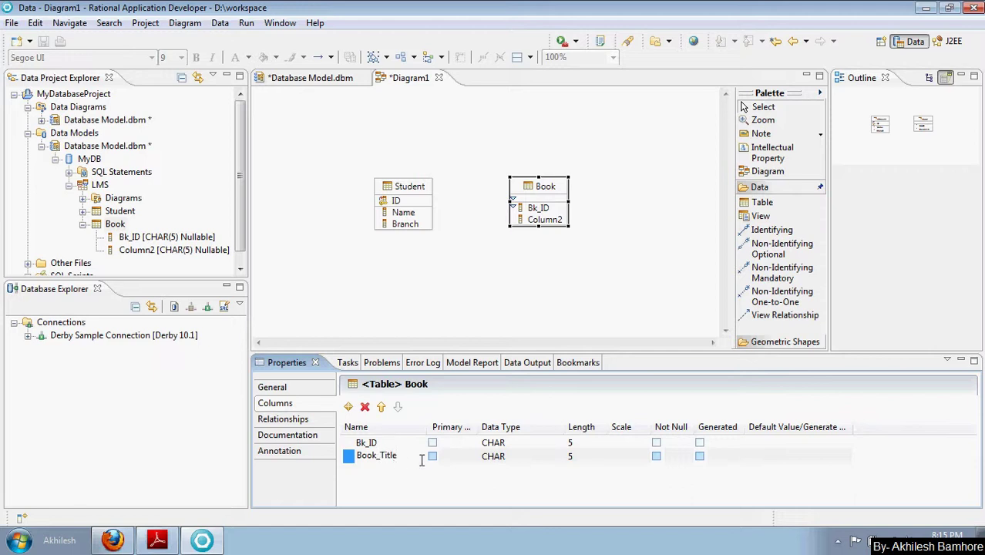
Step: Make the Book table's Bk_ID column the primary key and change its data type to VARCHAR
click(432, 442)
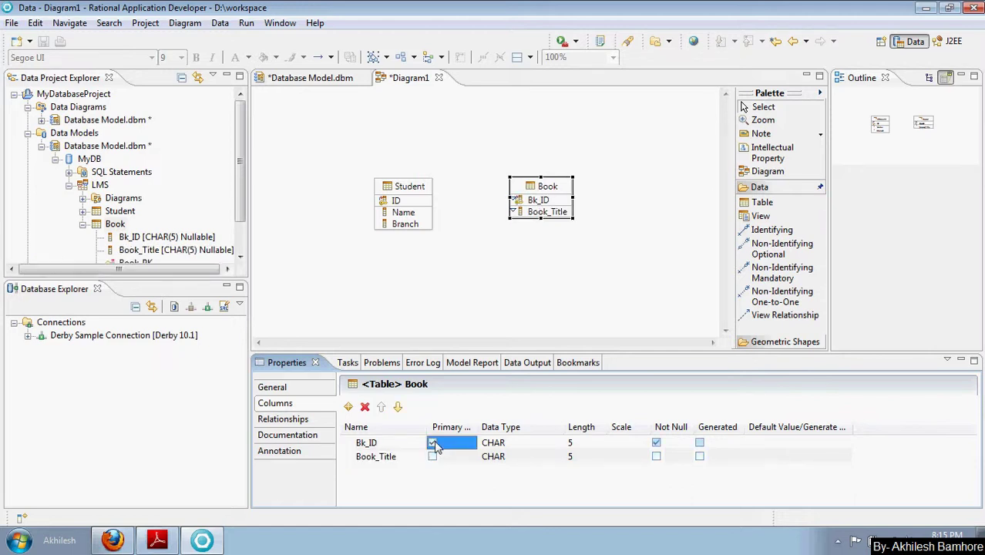
click(497, 443)
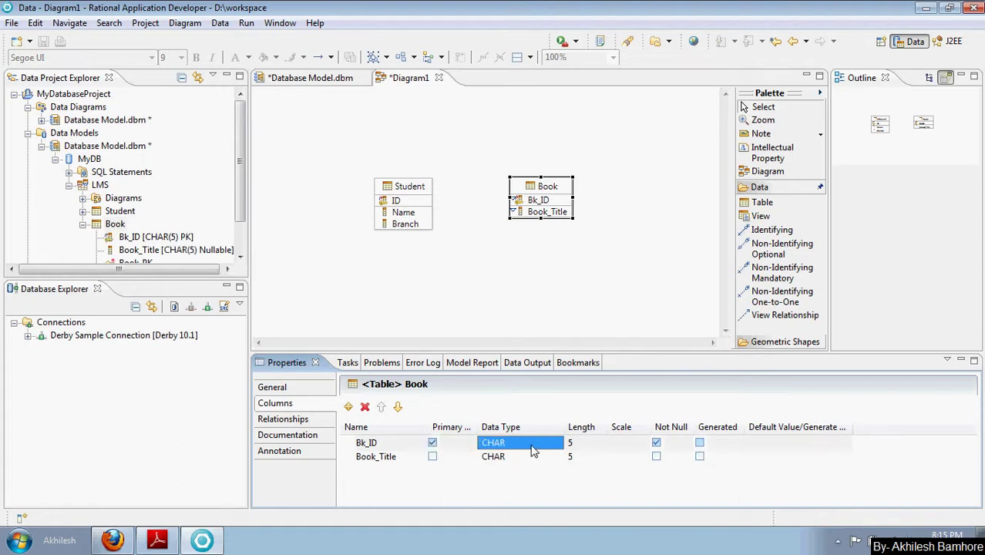
click(557, 442)
drag(610, 473, 609, 509)
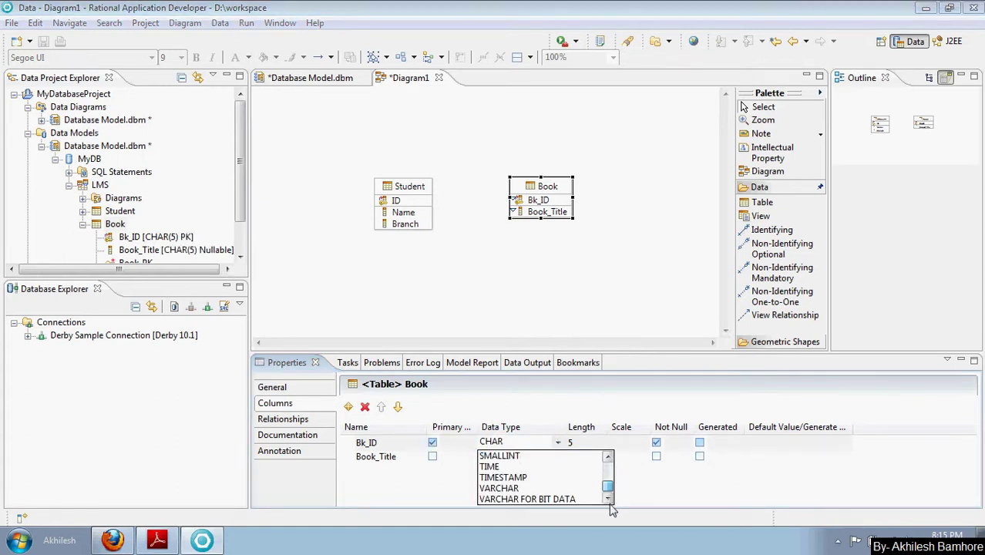
click(539, 488)
Step: Change the data type of the Book table's Book_Title column to VARCHAR
click(552, 458)
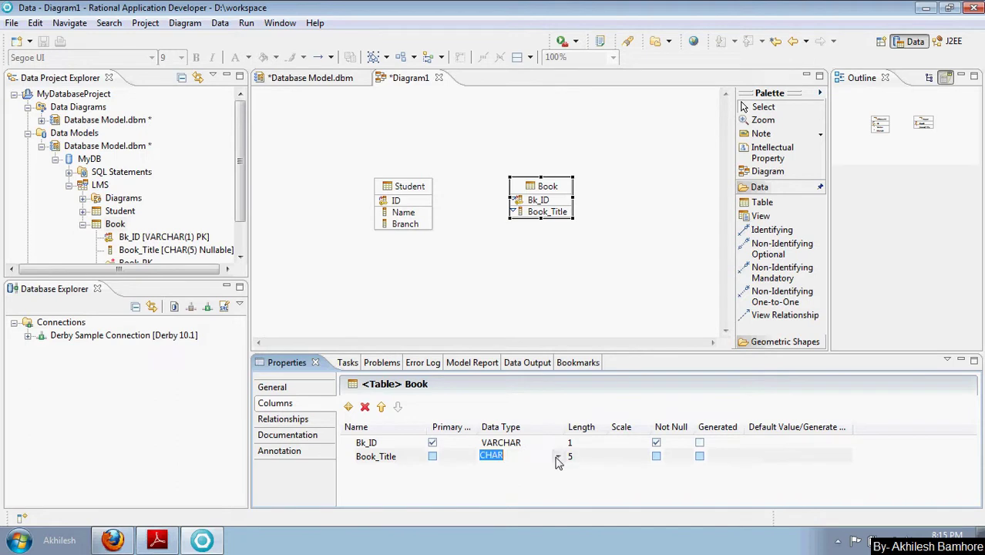
click(557, 456)
drag(608, 479, 607, 520)
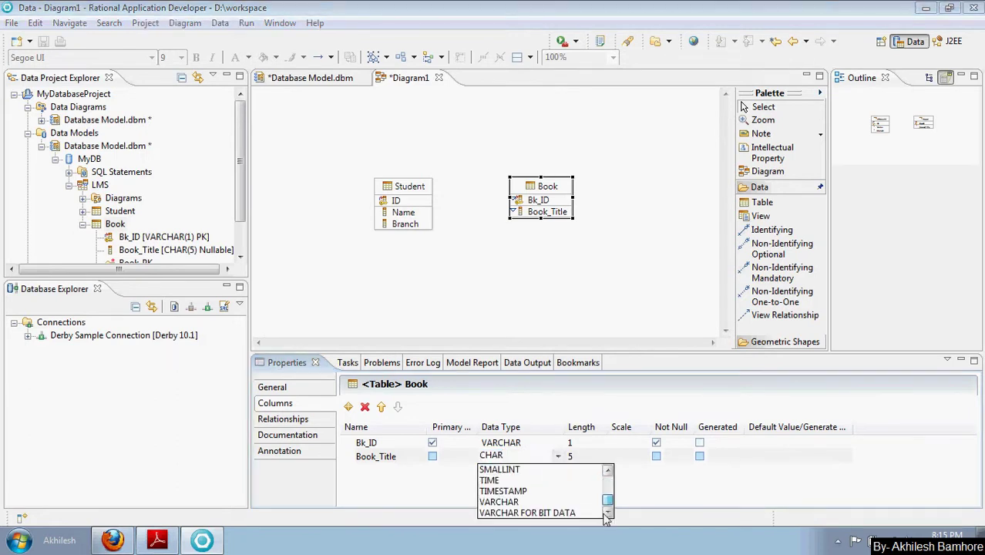
click(517, 502)
Step: Set the lengths of the Book table's columns to 10 for Bk_ID and 50 for Book_Title, and save the model
click(571, 443)
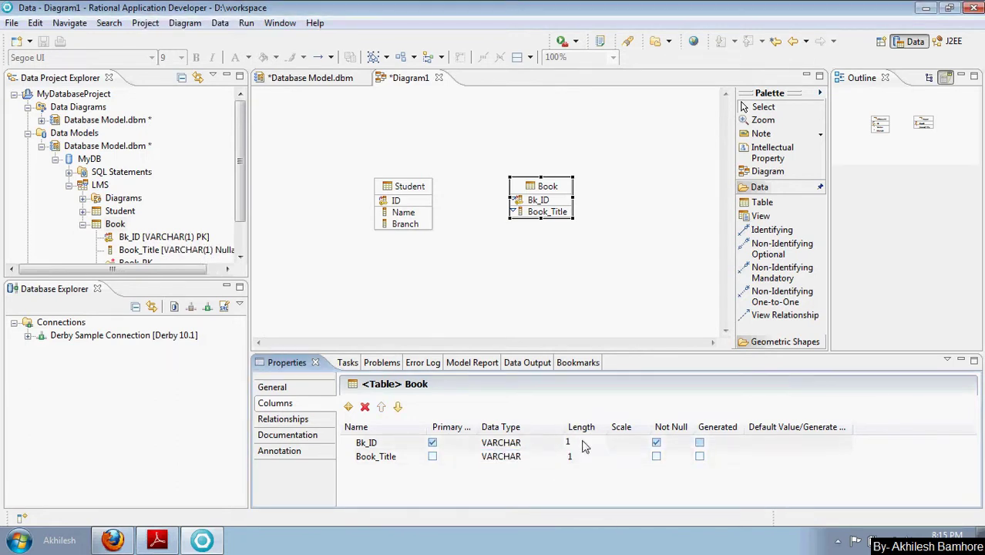
text(10)
click(585, 456)
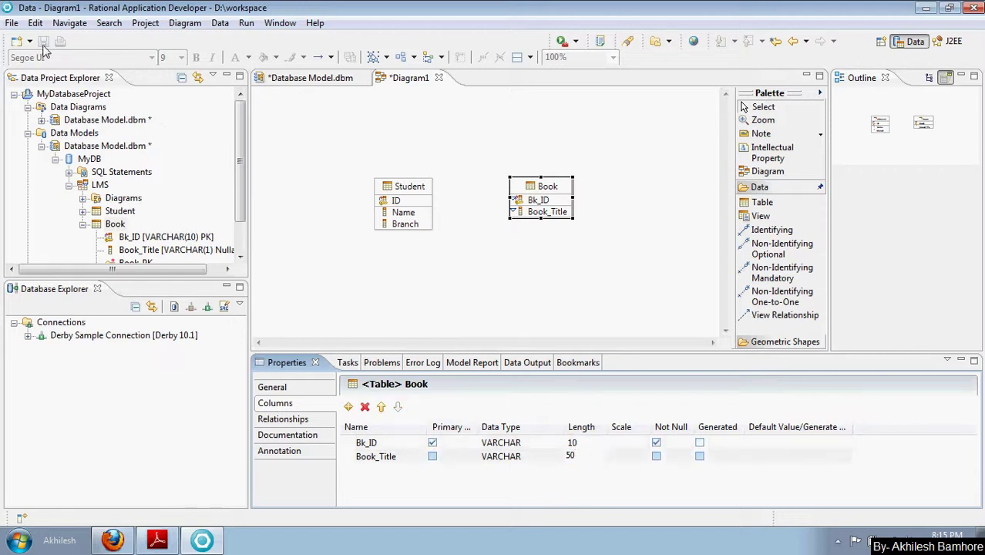
click(314, 138)
click(43, 41)
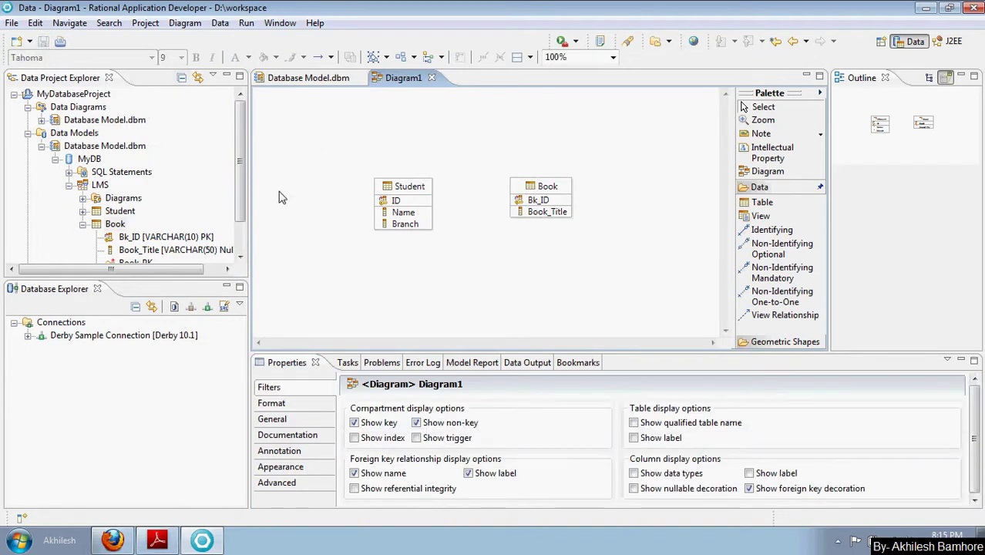
Step: Expand the Student and Book tables in the enlarged project tree and examine their columns, data types and primary keys
drag(235, 156, 241, 197)
click(82, 185)
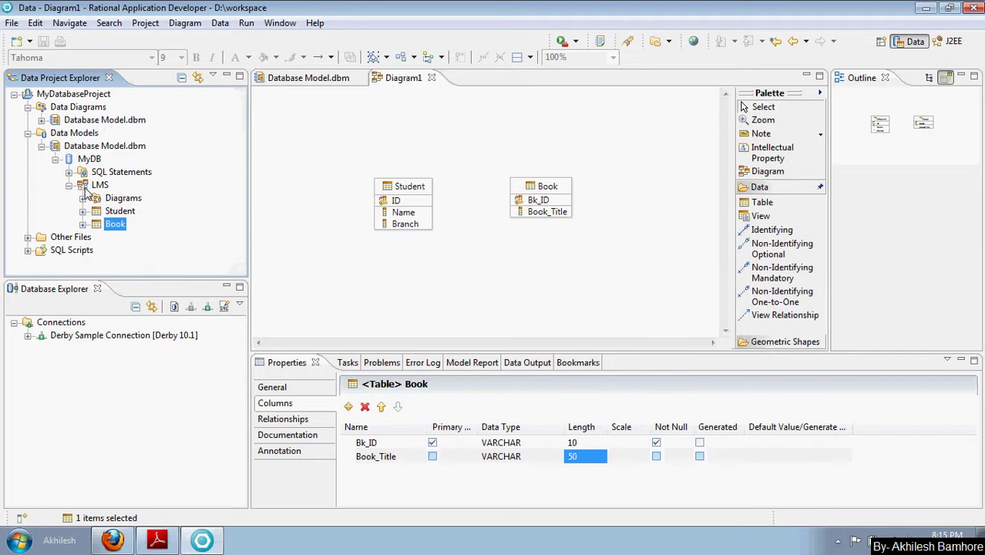
click(83, 211)
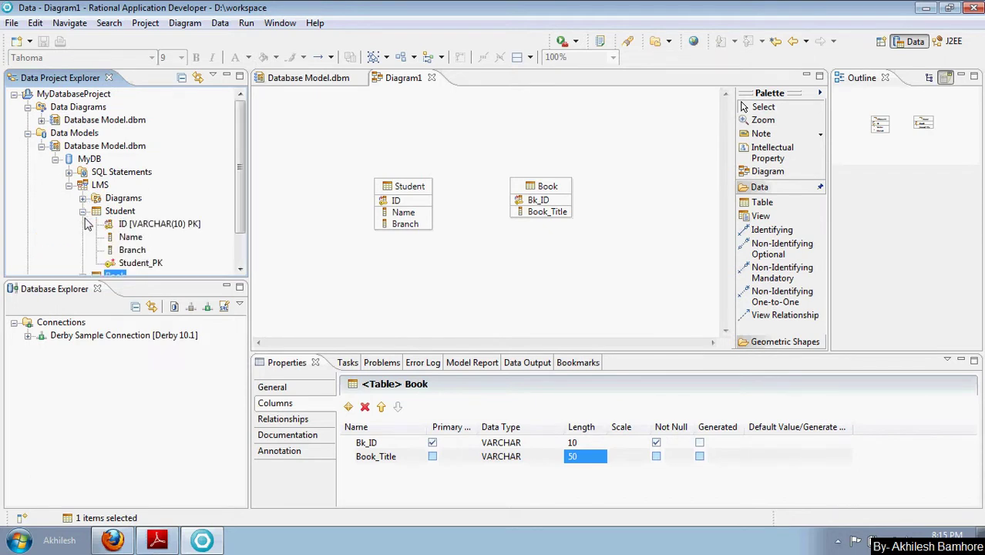
drag(241, 147, 237, 177)
click(83, 224)
scroll(236, 177, up, 2)
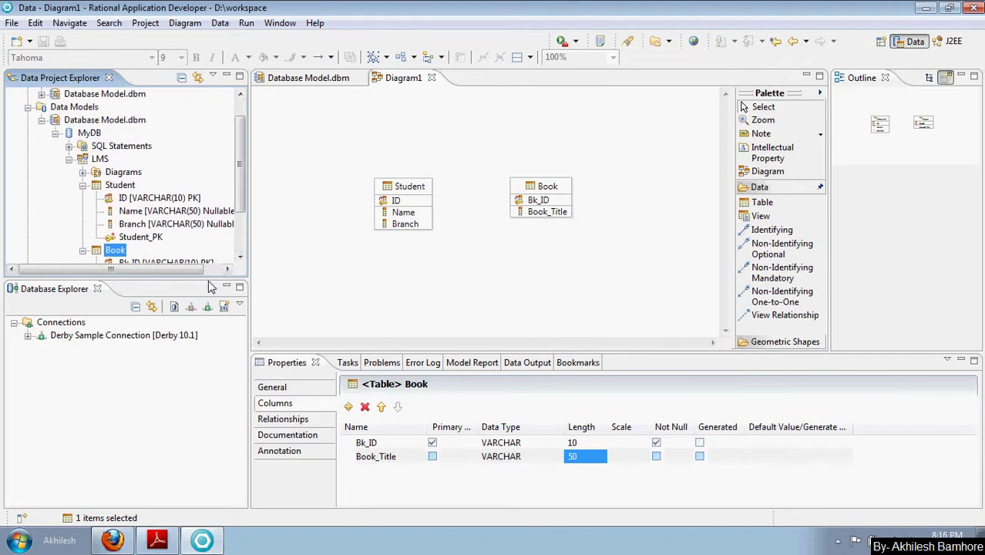
drag(207, 279, 207, 363)
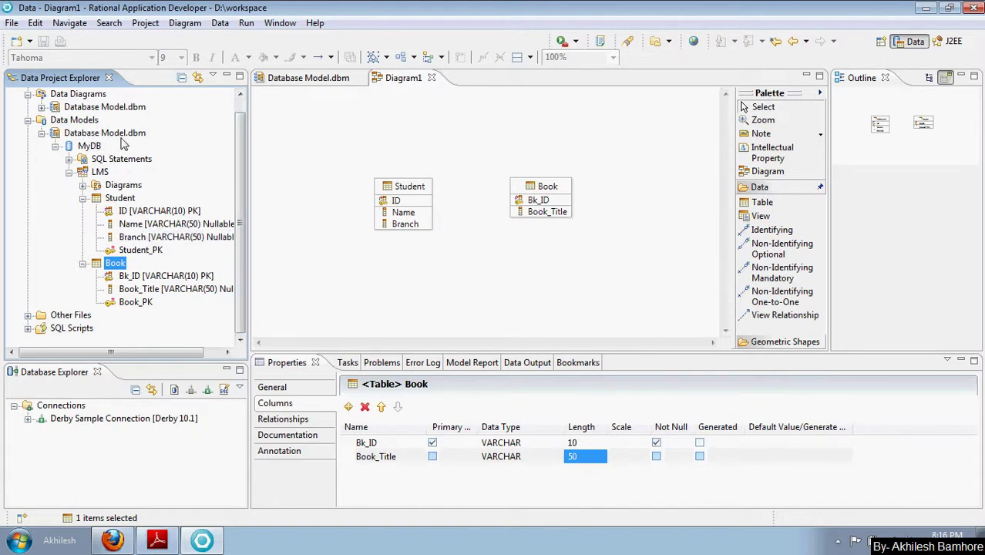
scroll(239, 123, up, 1)
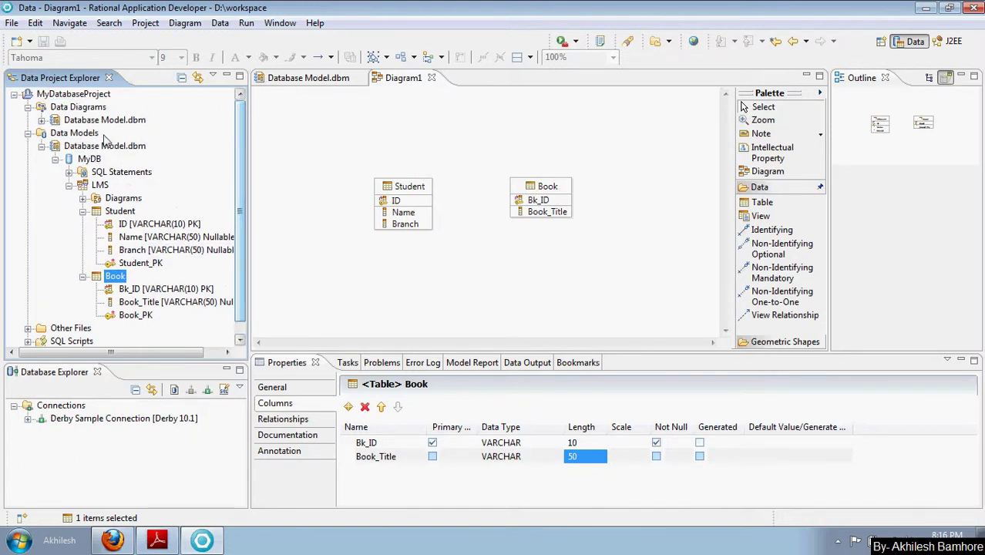
Step: Start generating DDL for the MyDB database with DROP statements included as well, keeping the default set of model objects
click(75, 95)
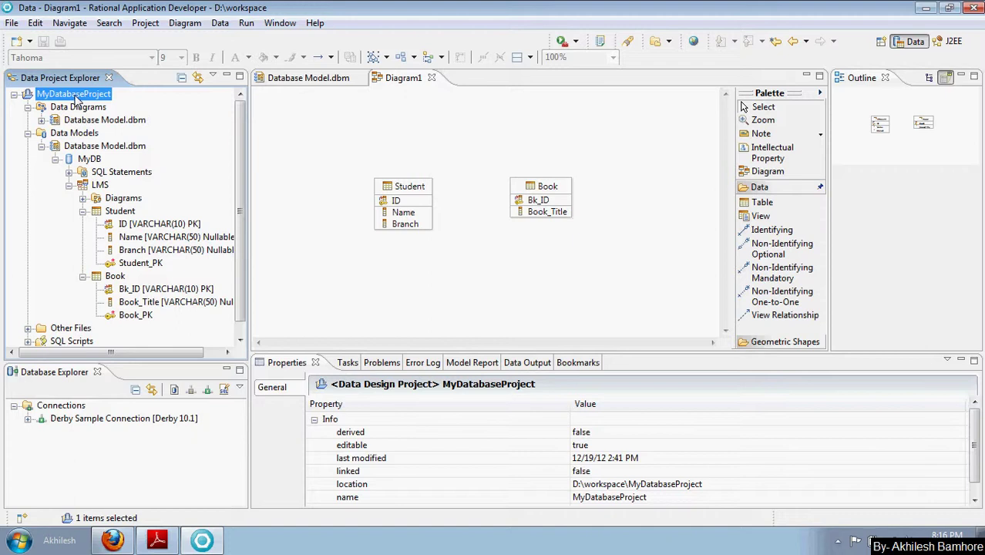
click(91, 160)
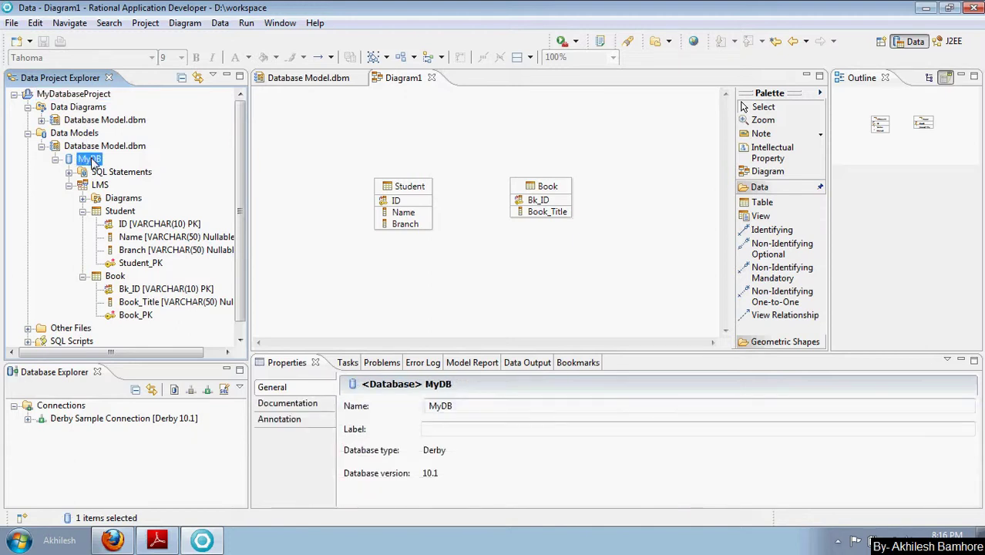
right_click(92, 162)
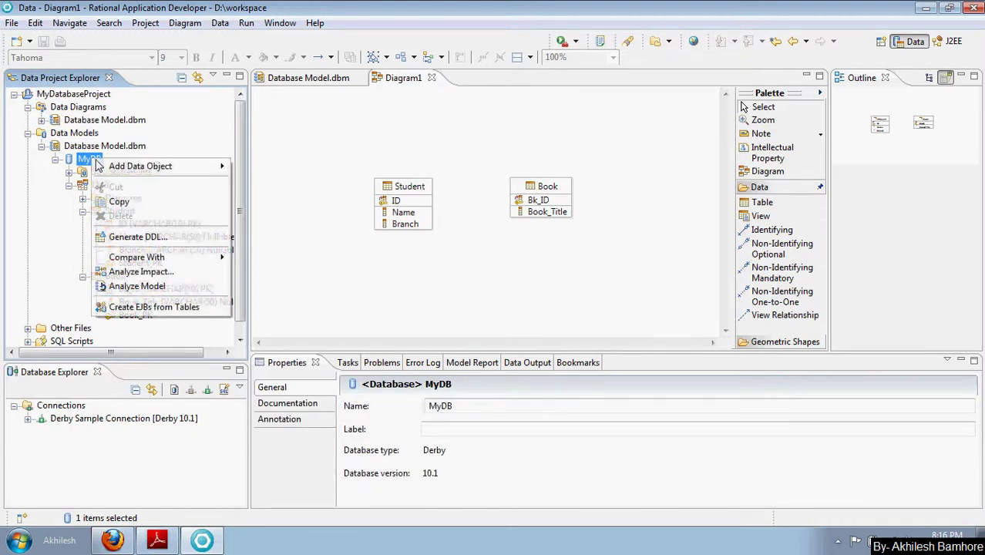
click(146, 238)
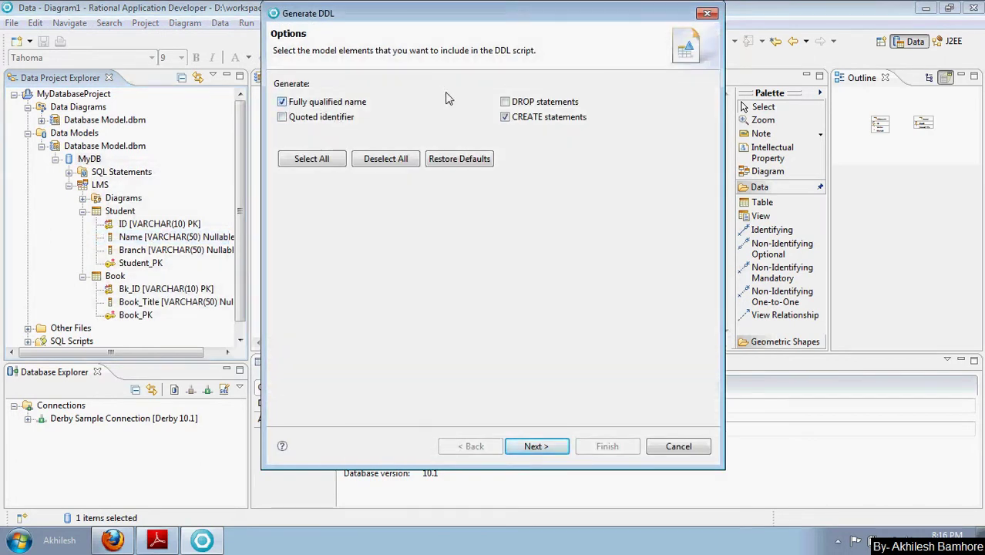
click(505, 102)
click(543, 449)
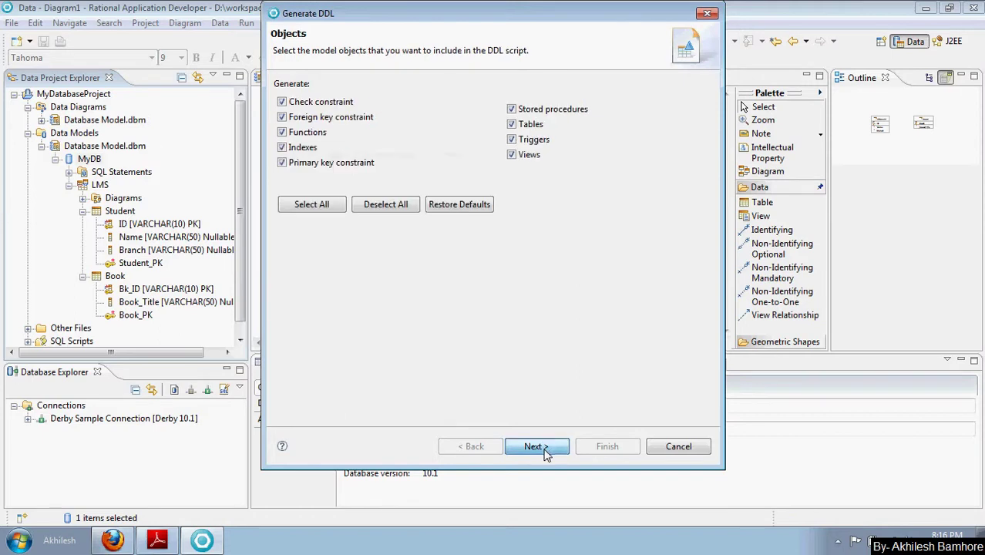
click(544, 451)
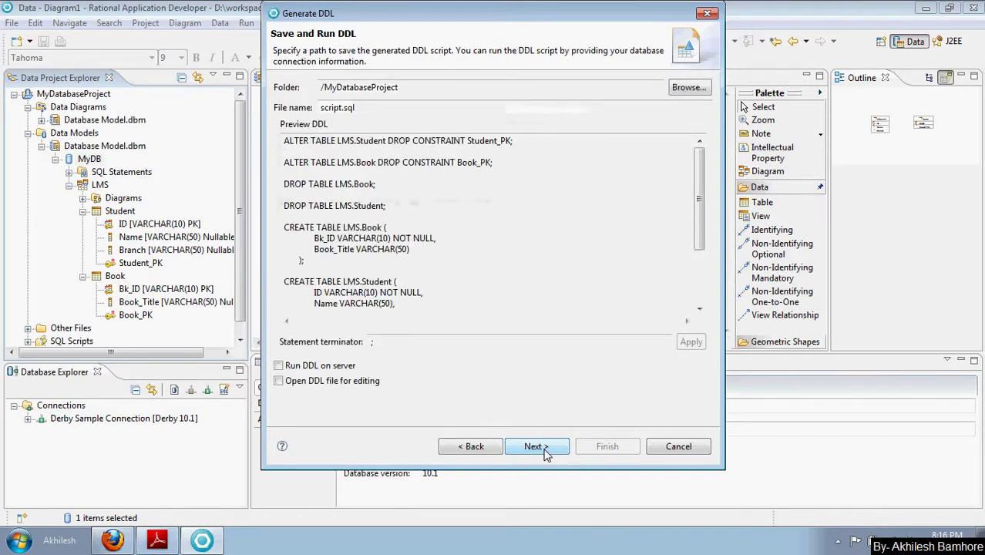
Step: Name the DDL script file newdatabase.sql and enable running the DDL on the server
double_click(342, 107)
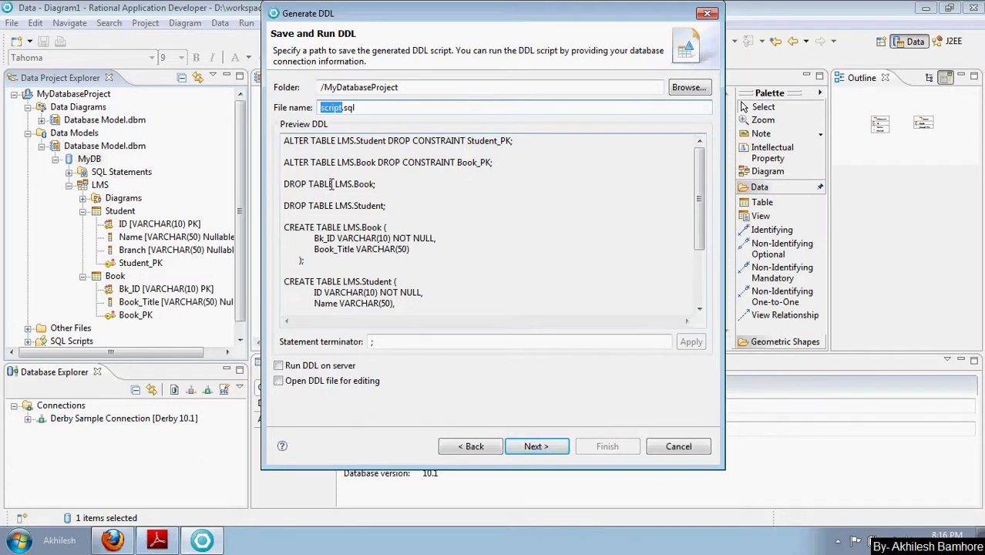
text(newdatabase)
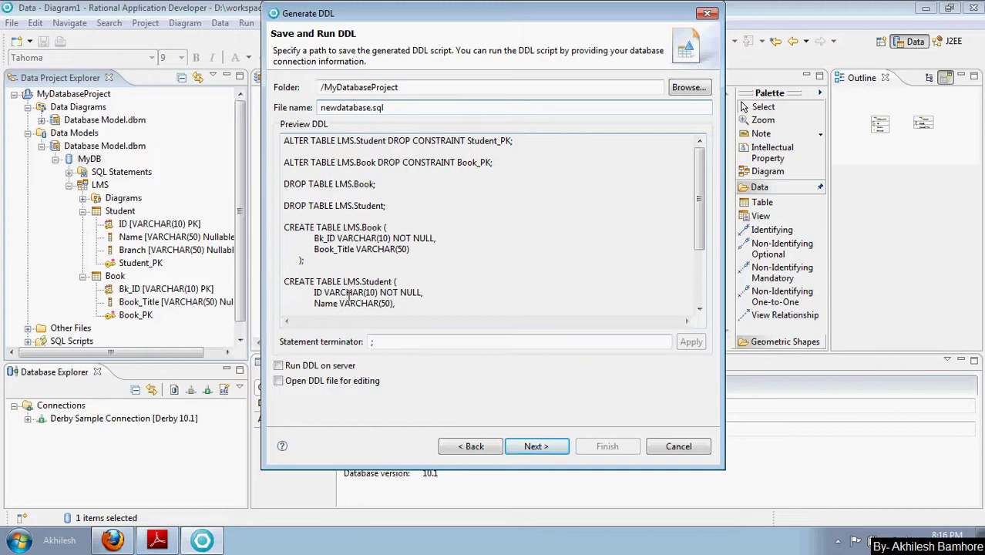
click(320, 365)
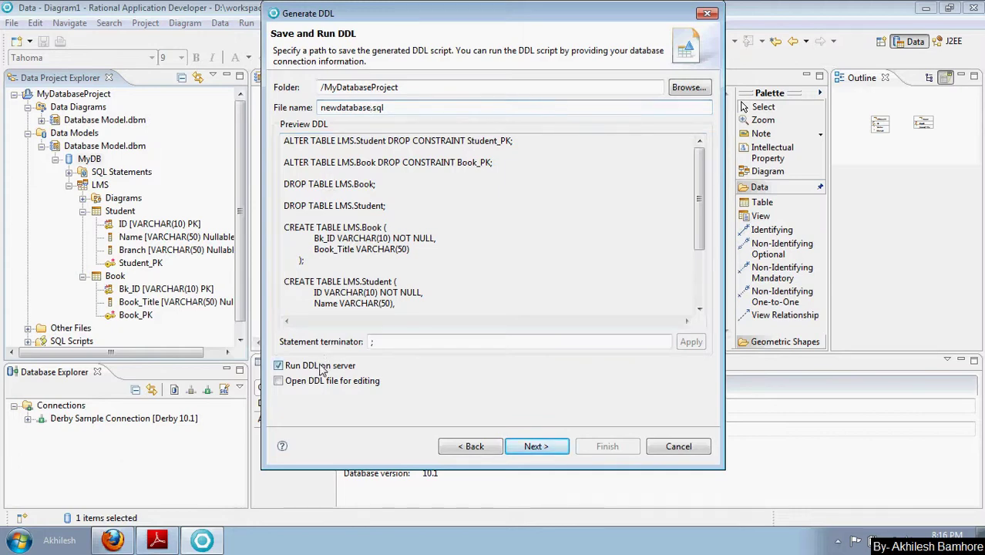
Step: Continue with creating a new connection and select Derby 10.1 as its database manager
click(533, 449)
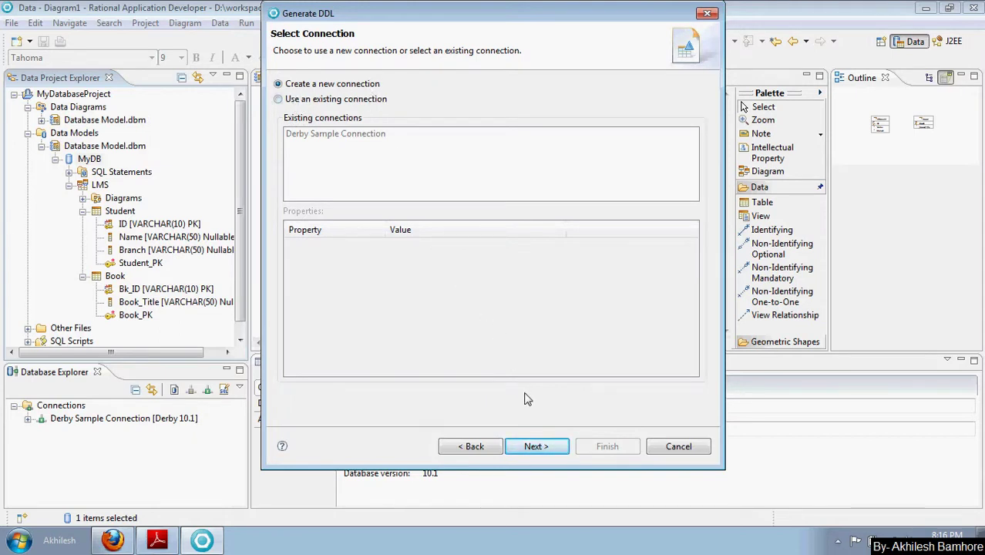
click(538, 449)
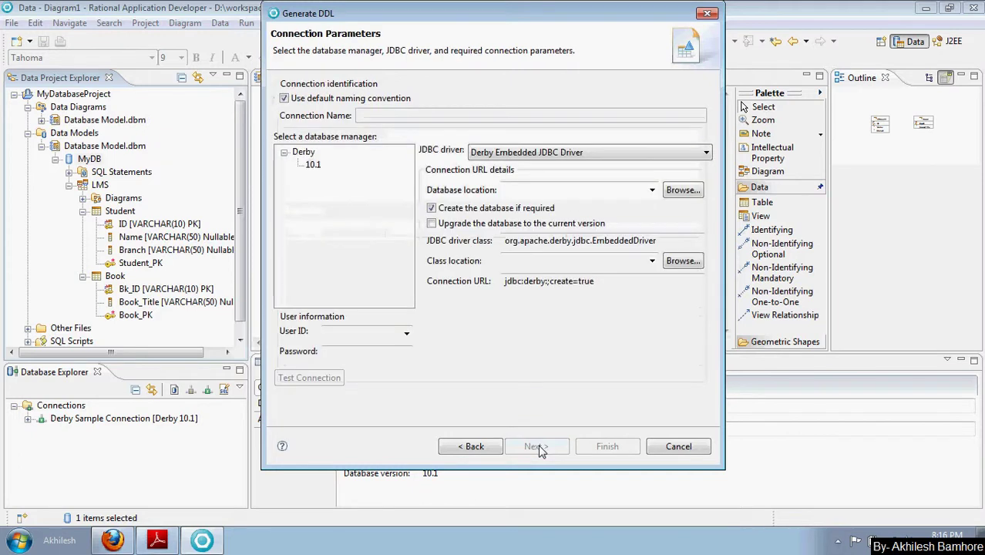
click(316, 167)
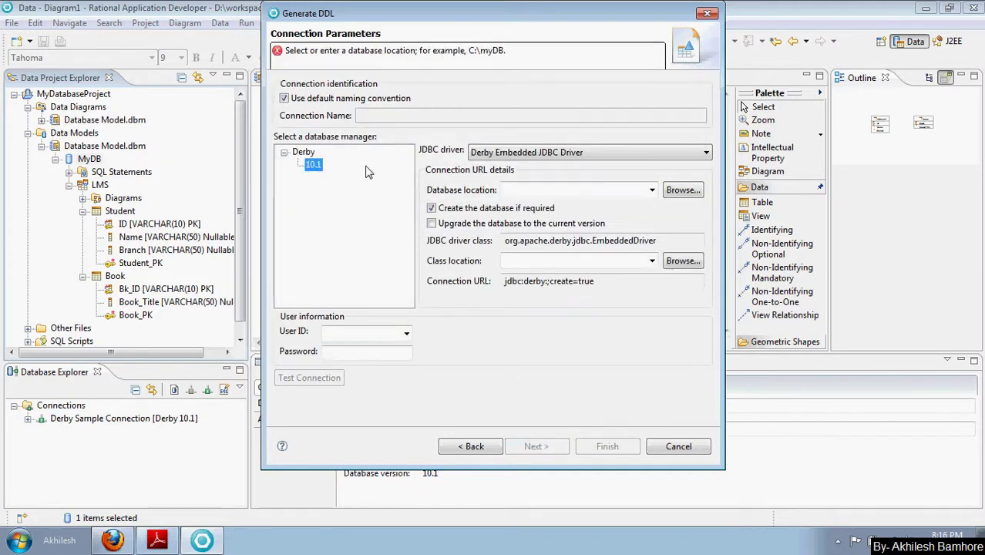
Step: Choose the MYDATABASE workspace folder and extend the database location to D:\workspace\MYDATABASE\MyDB
click(683, 192)
click(404, 269)
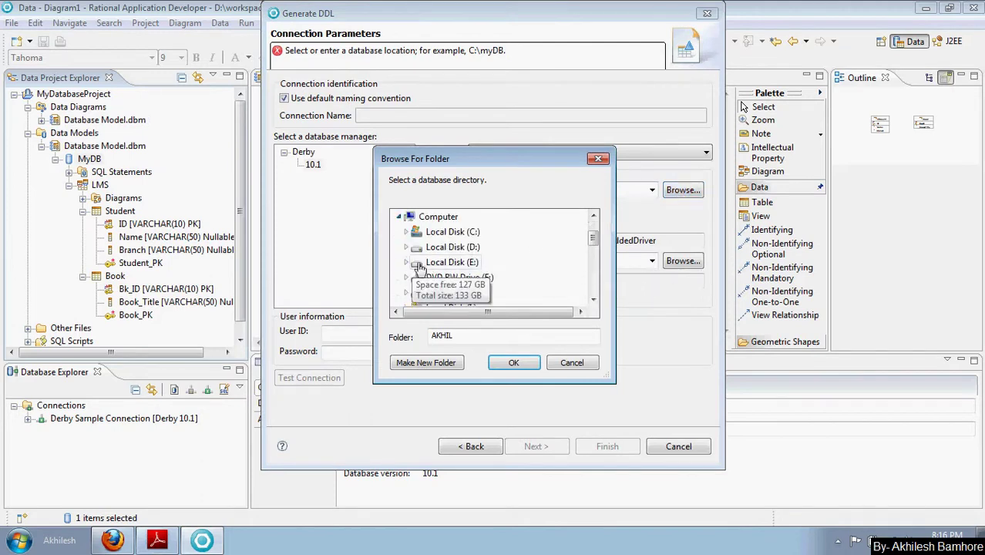
click(406, 248)
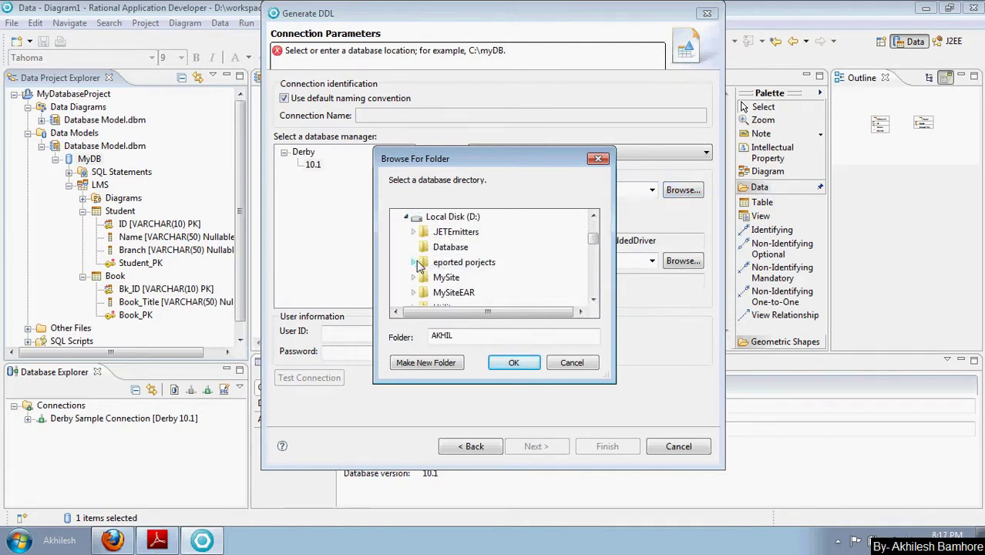
scroll(590, 256, down, 1)
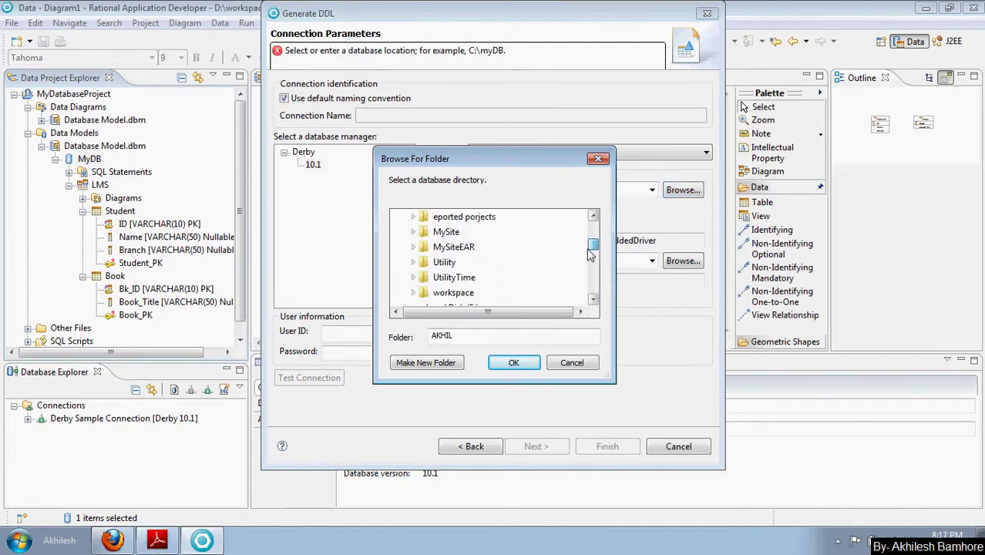
click(413, 292)
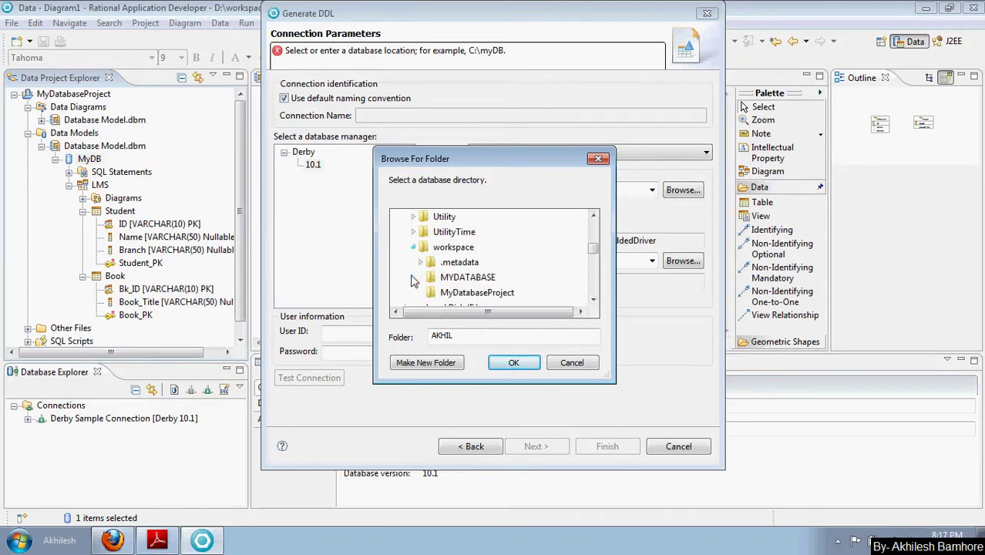
click(465, 279)
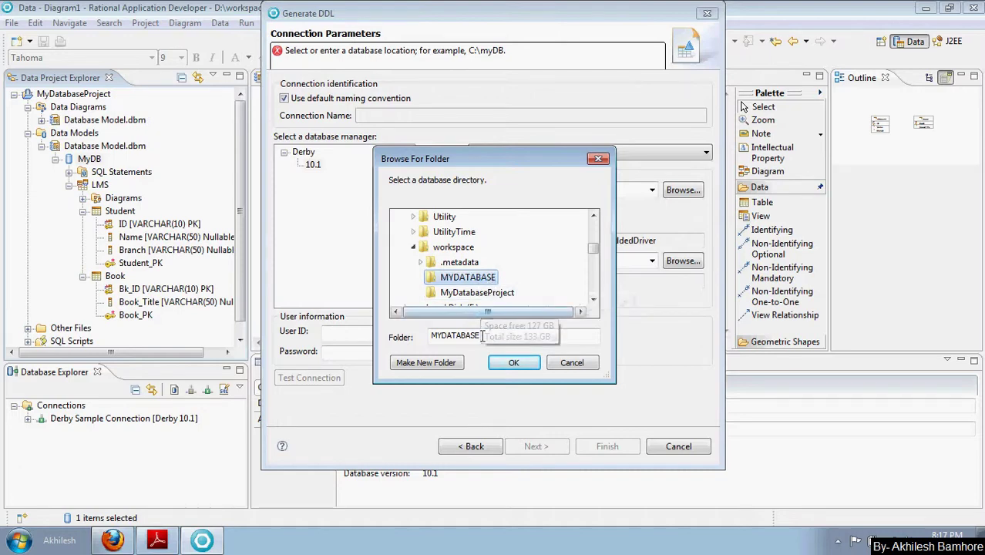
click(506, 365)
double_click(623, 192)
click(625, 192)
text(\workspace\MYDATABASE\)
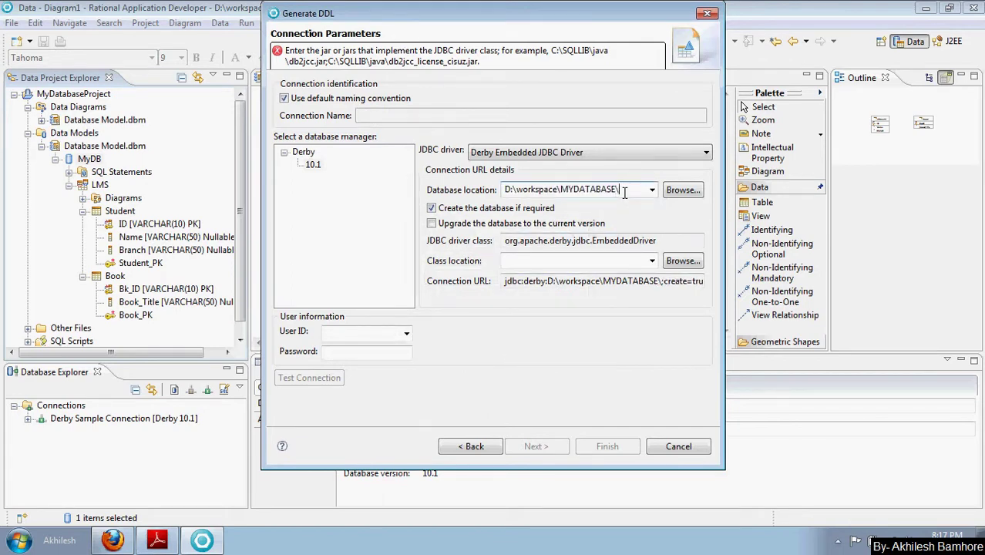
text(MyDB)
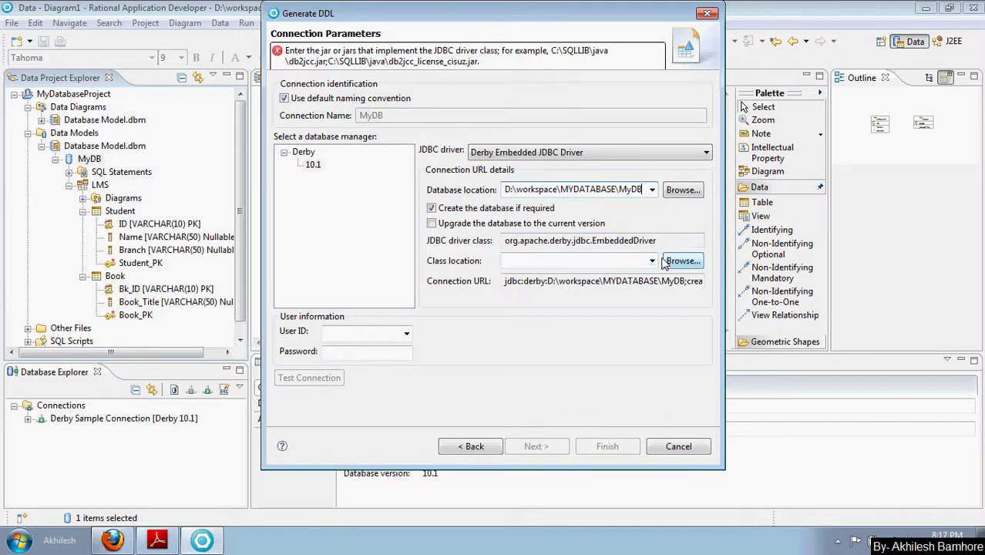
Step: Browse for the JDBC driver's class location and open the C:\Program Files (x86)\IBM folder
click(526, 260)
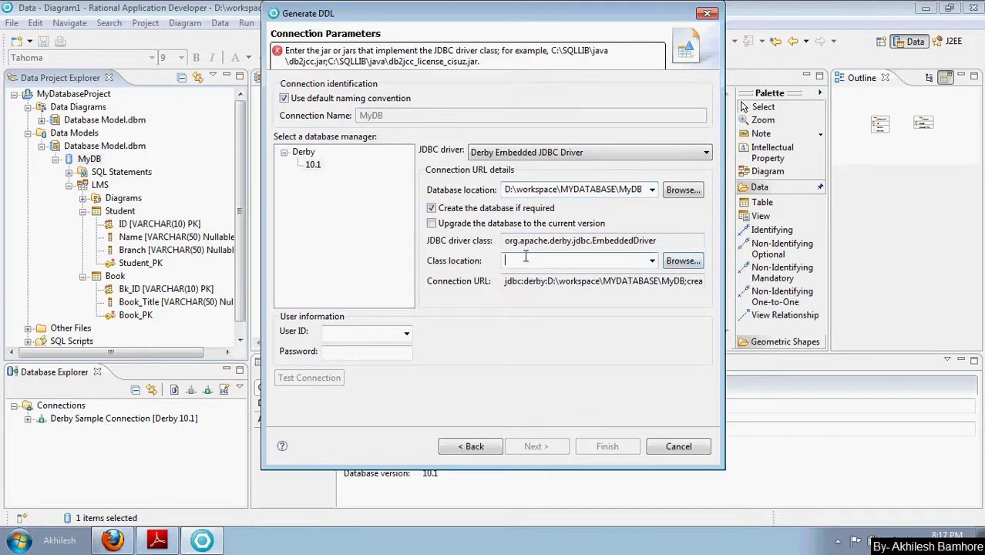
click(682, 262)
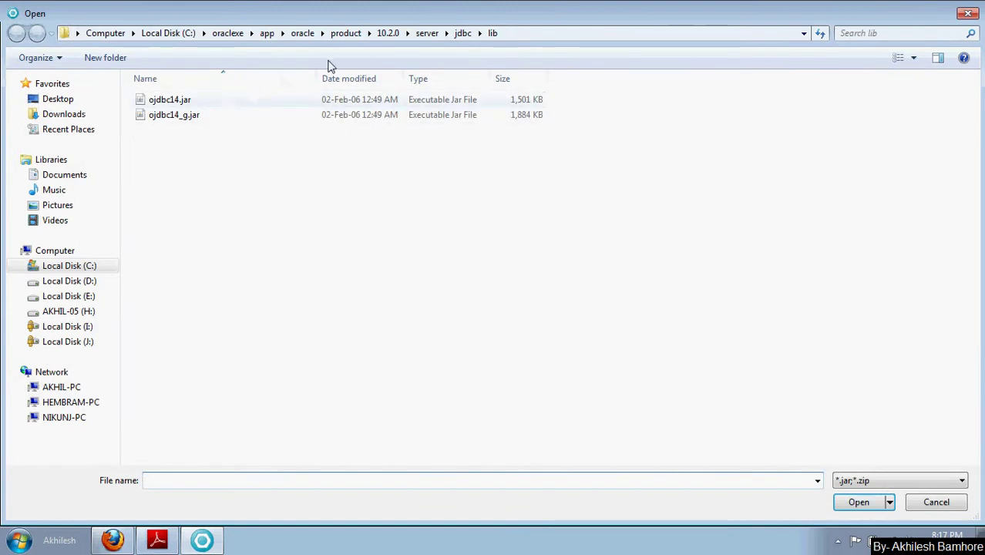
click(94, 267)
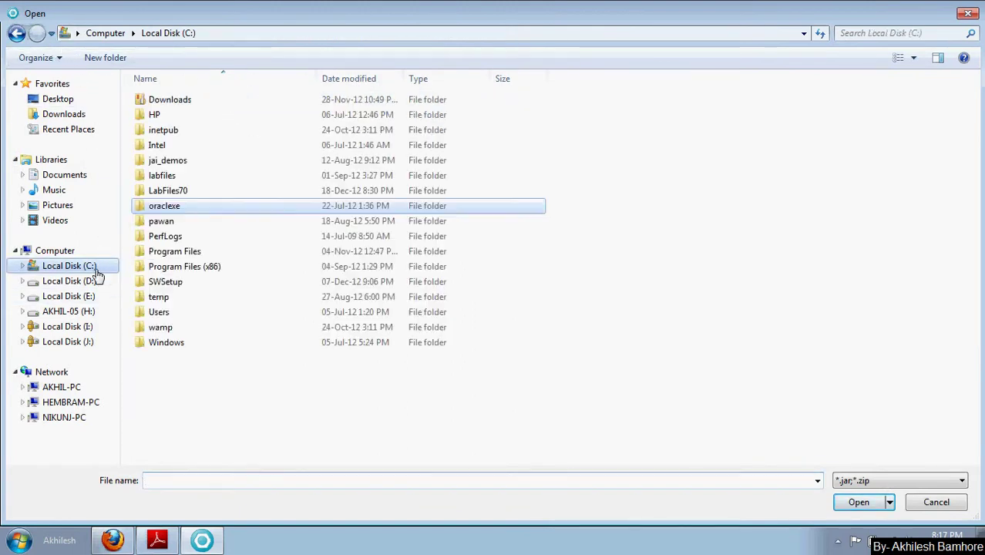
double_click(196, 272)
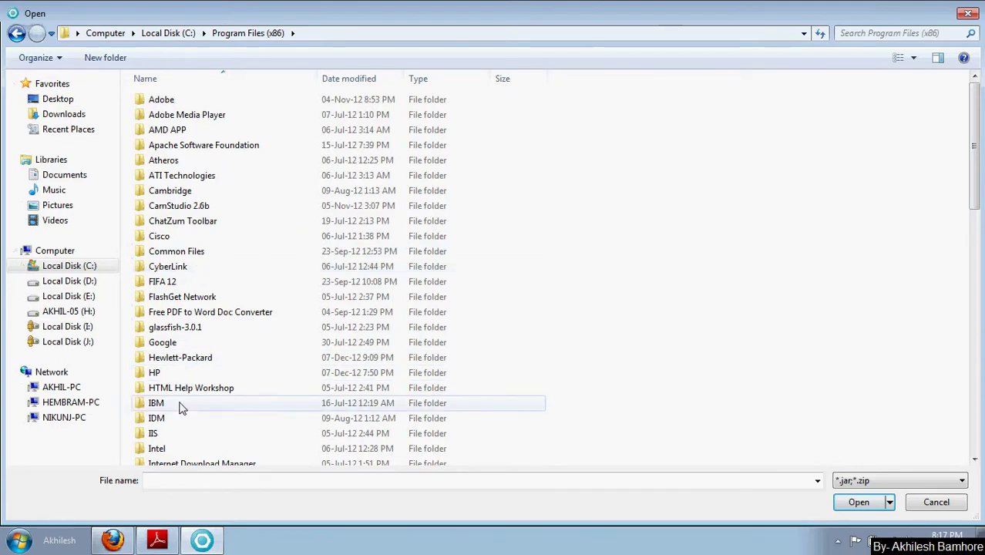
click(178, 448)
key(Page_Down)
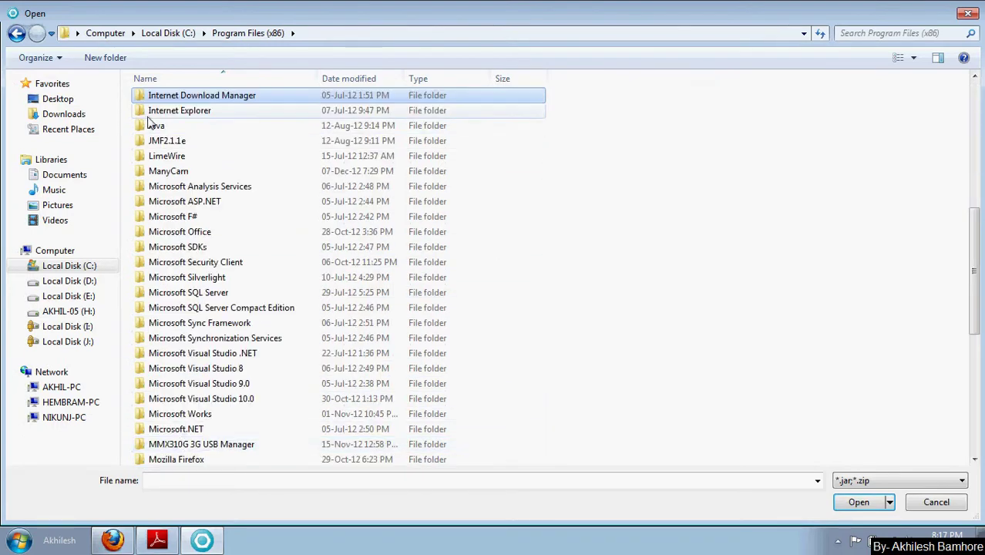
scroll(170, 116, up, 1)
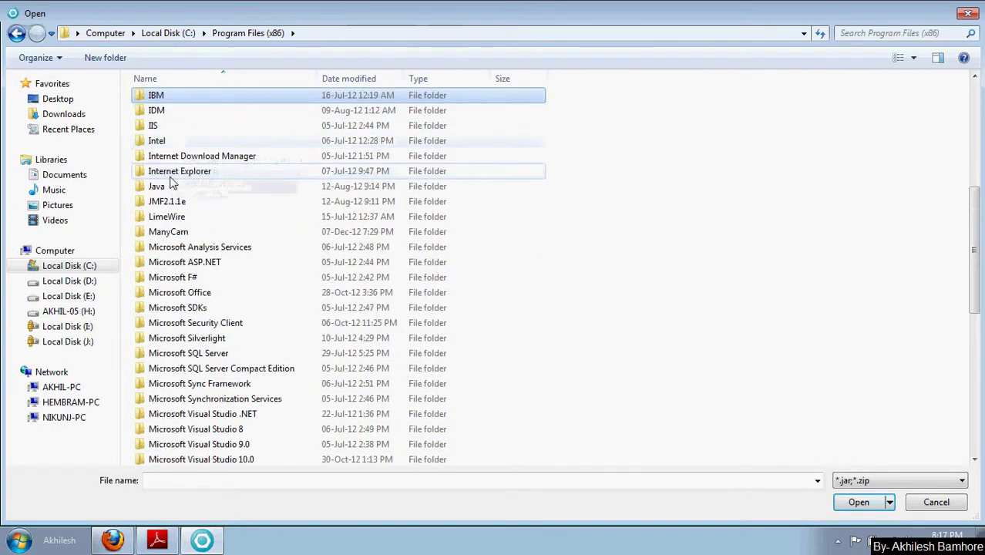
click(159, 98)
double_click(158, 100)
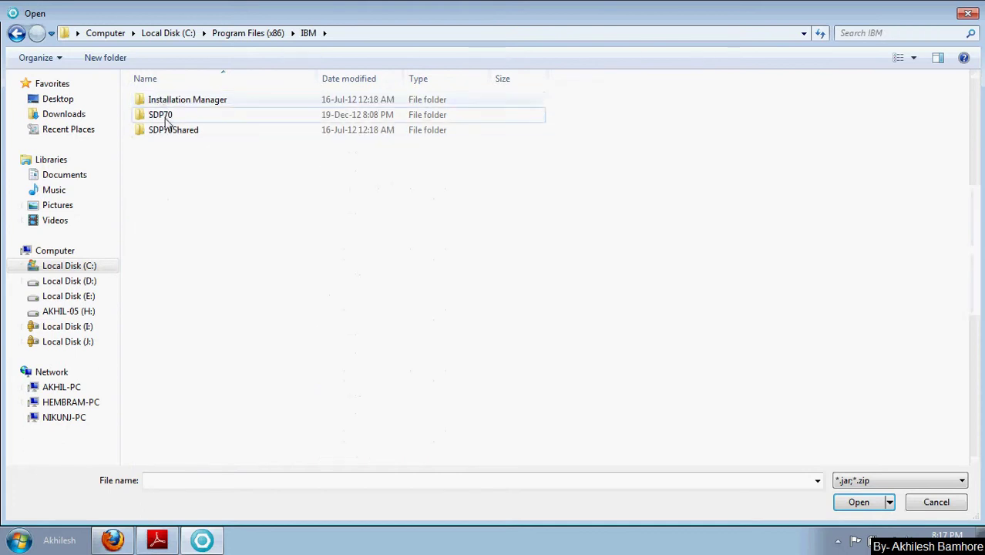
Step: Choose derby.jar from SDP70\runtimes\base_v61\derby\lib as the driver's class location
double_click(164, 117)
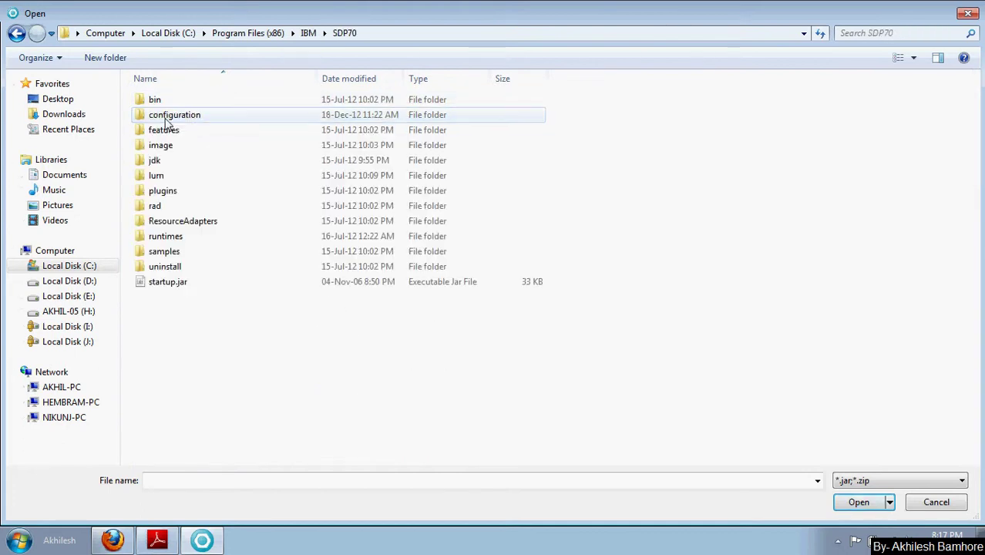
double_click(161, 237)
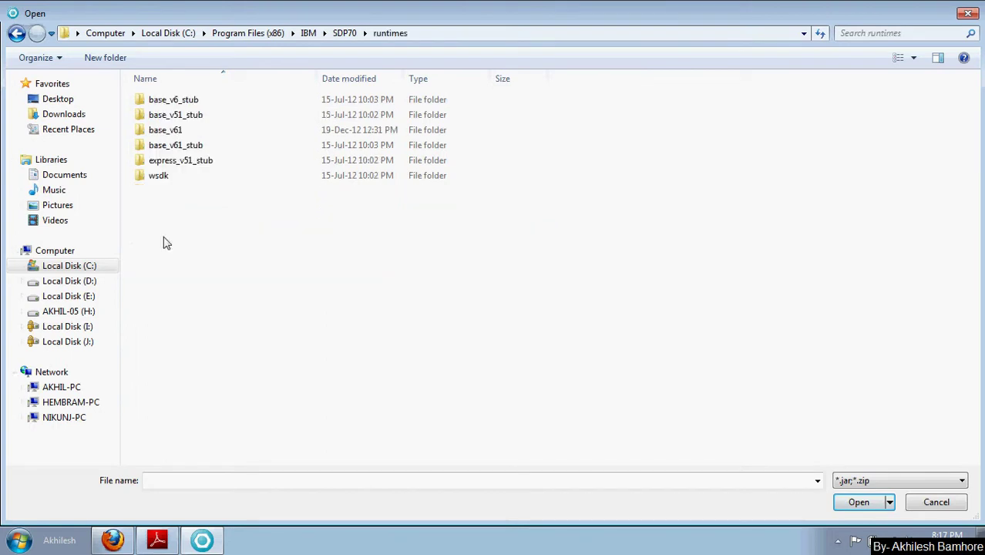
double_click(183, 134)
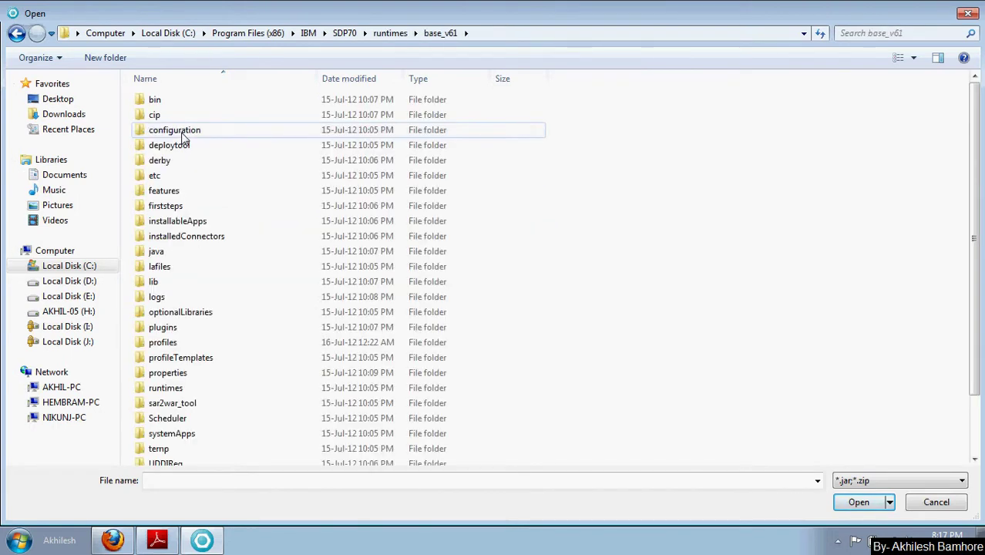
double_click(175, 160)
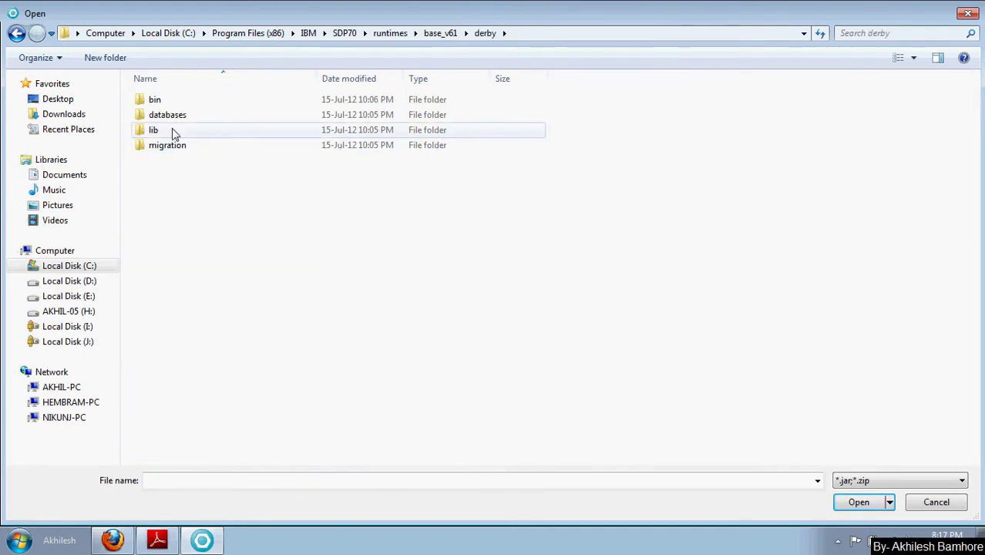
double_click(174, 132)
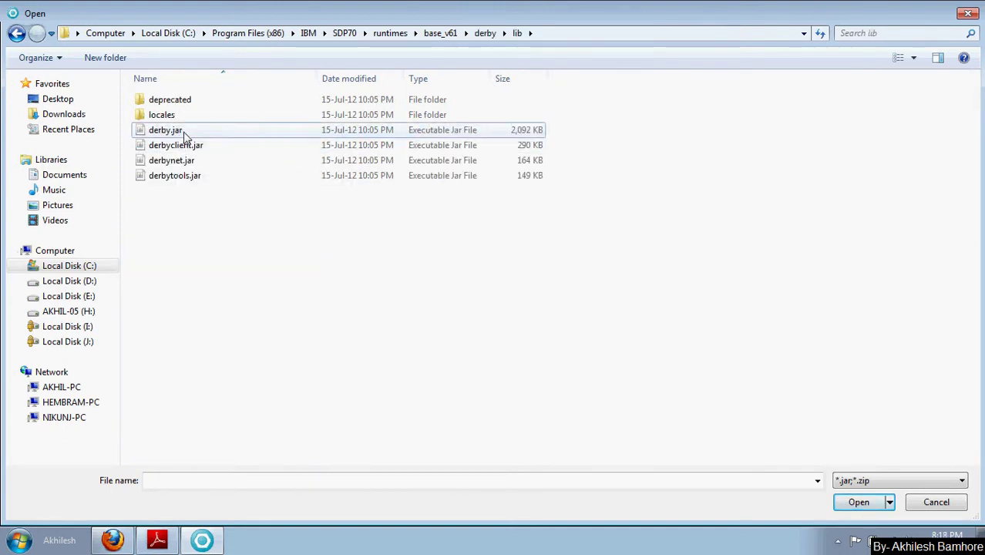
click(185, 136)
click(563, 34)
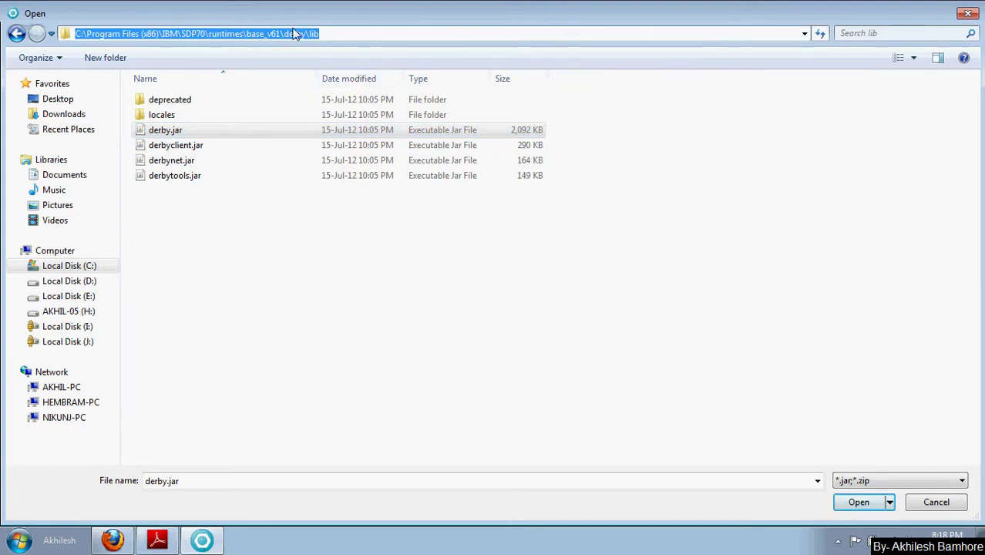
click(860, 503)
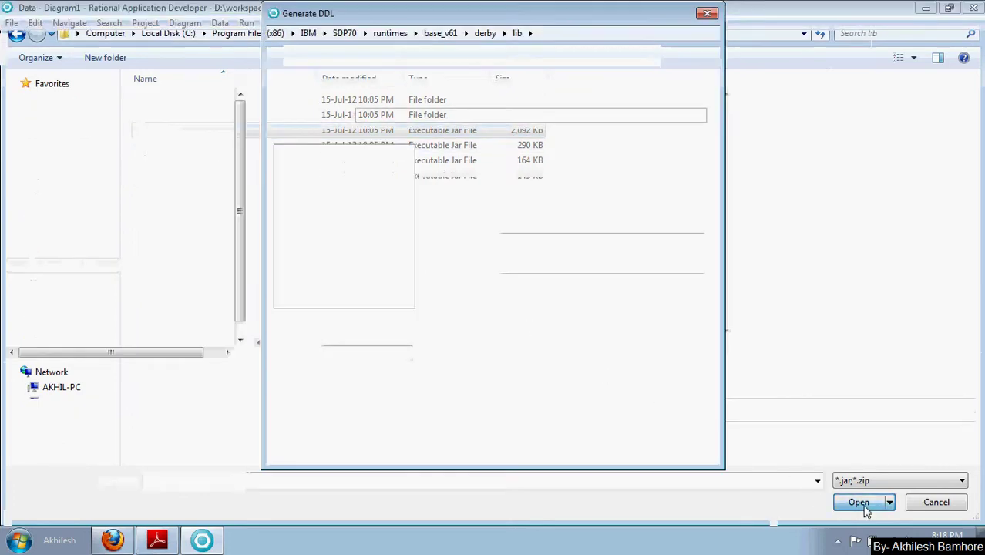
Step: Enter the user ID for the MyDB connection, leaving the password blank
click(363, 334)
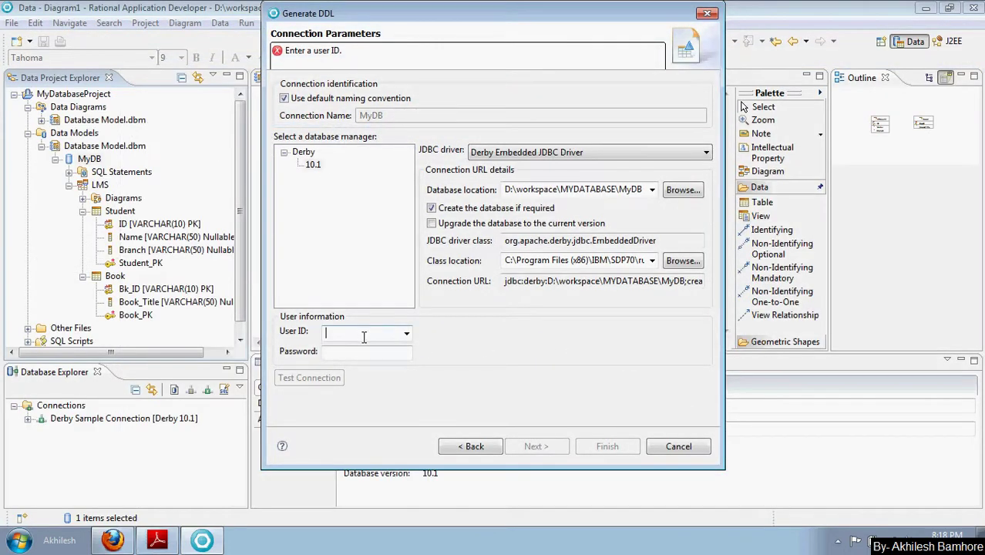
text(Akh)
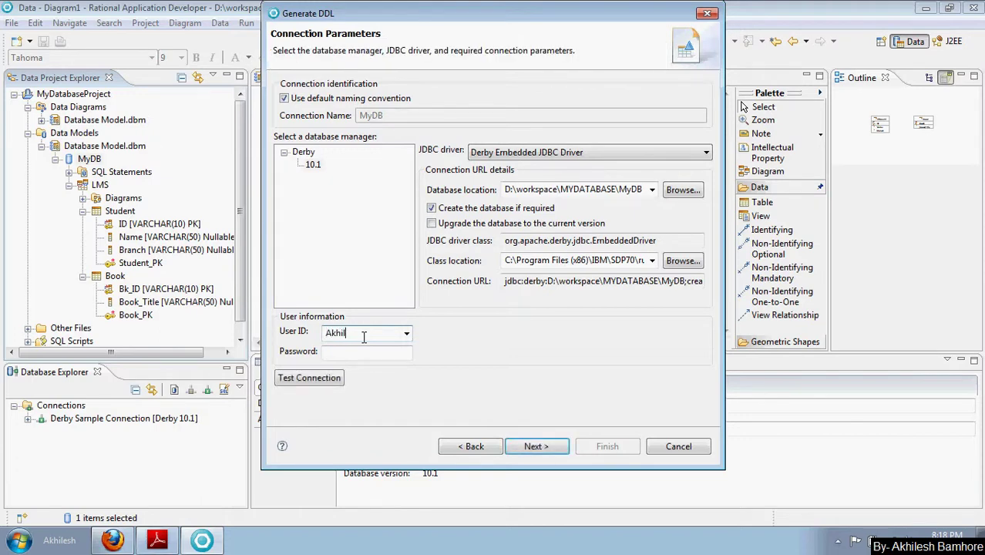
text(il)
Step: Test the Derby connection and finish generating and running the DDL on the server
click(318, 379)
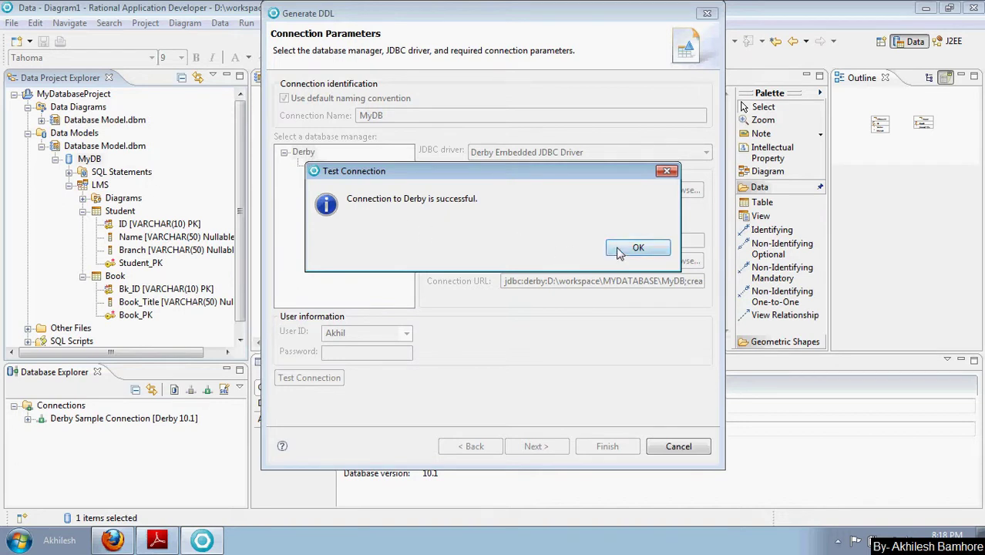
click(619, 251)
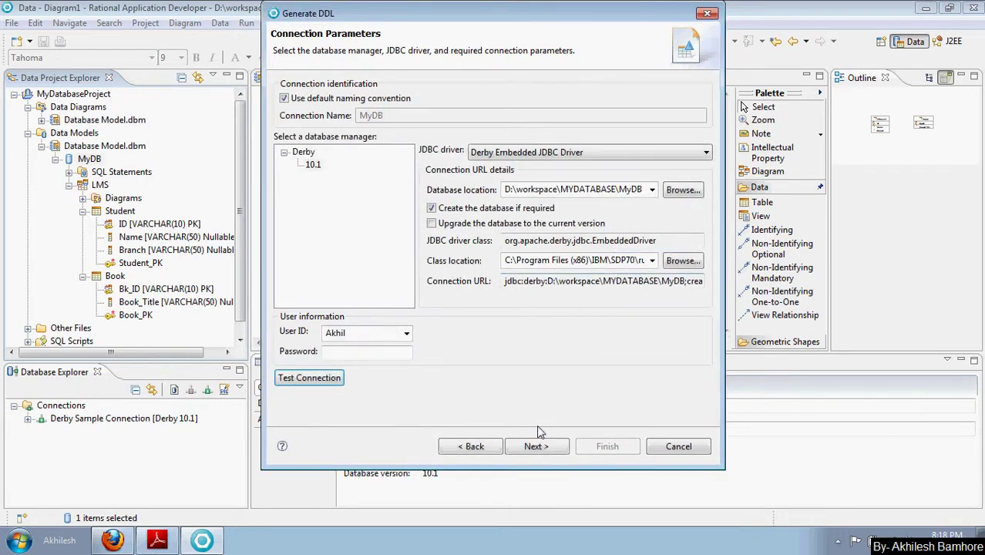
click(536, 450)
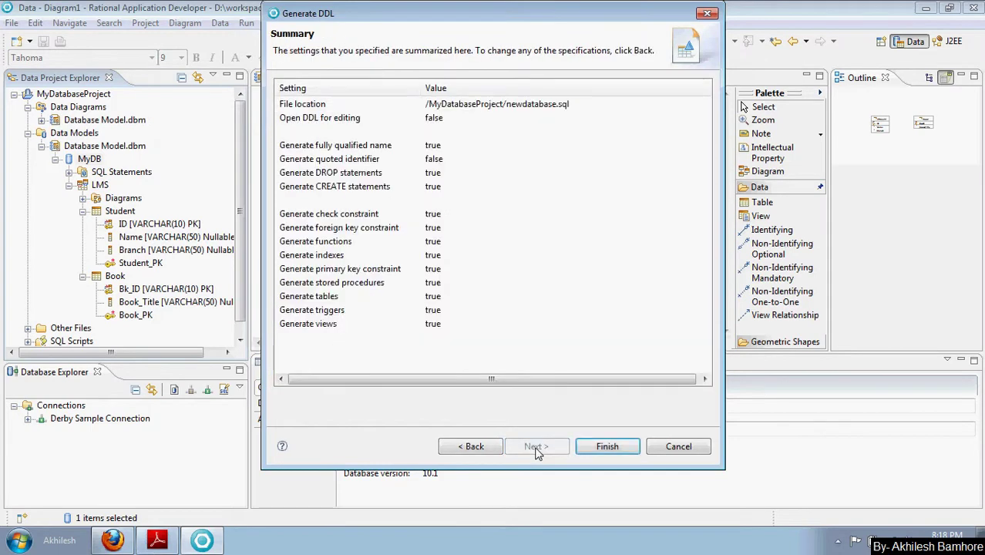
click(600, 452)
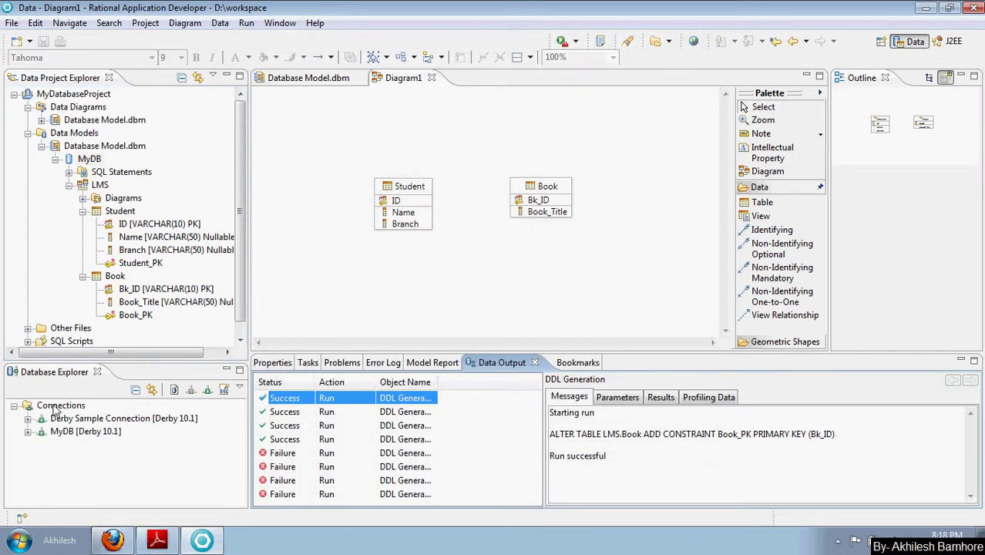
Step: Maximize the Database Explorer and expand the MyDB connection down to the LMS schema's tables
double_click(53, 373)
click(28, 120)
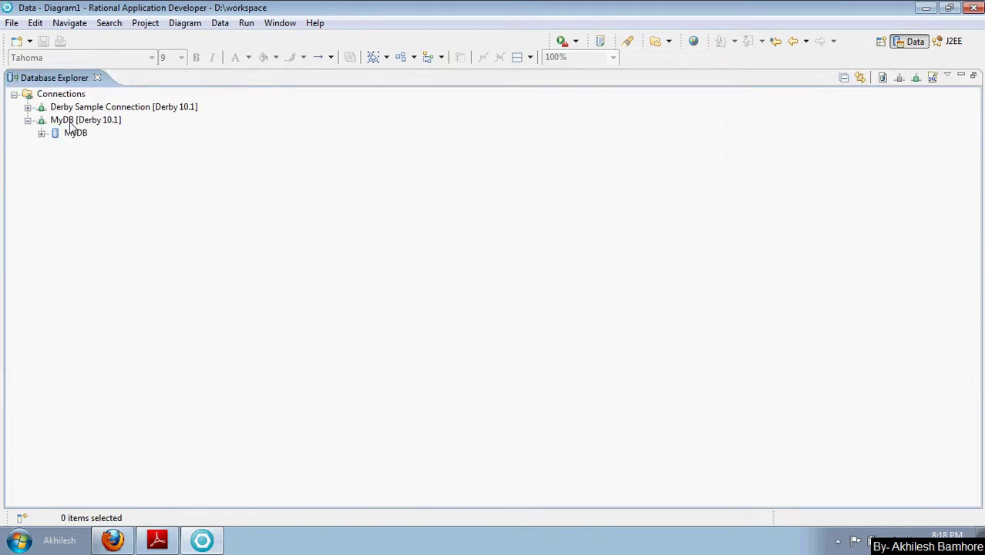
click(42, 134)
click(73, 134)
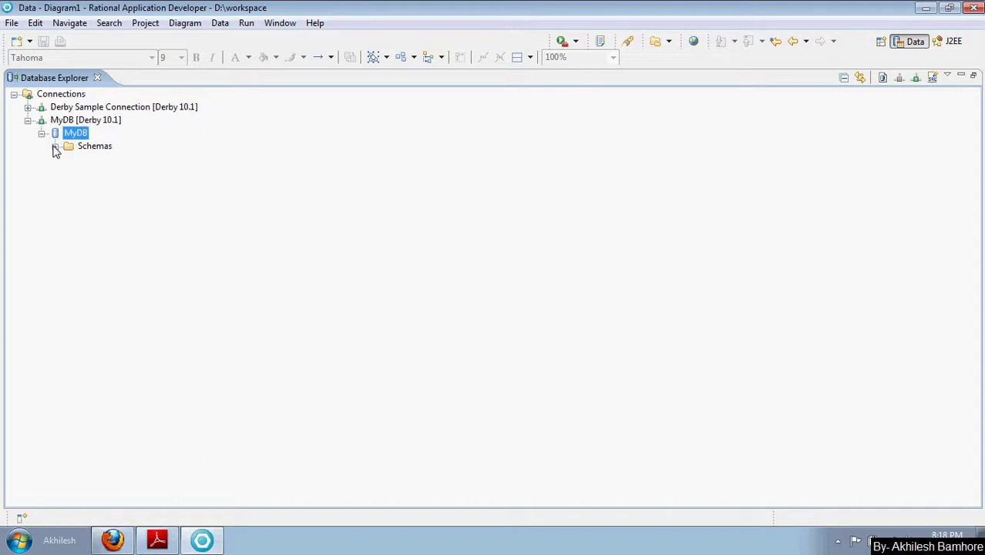
click(55, 146)
click(69, 172)
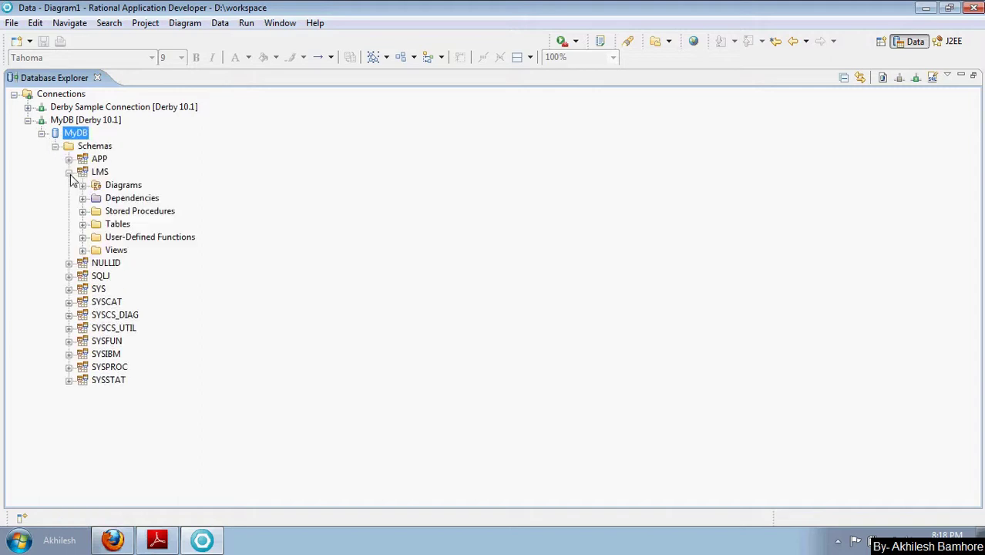
click(83, 224)
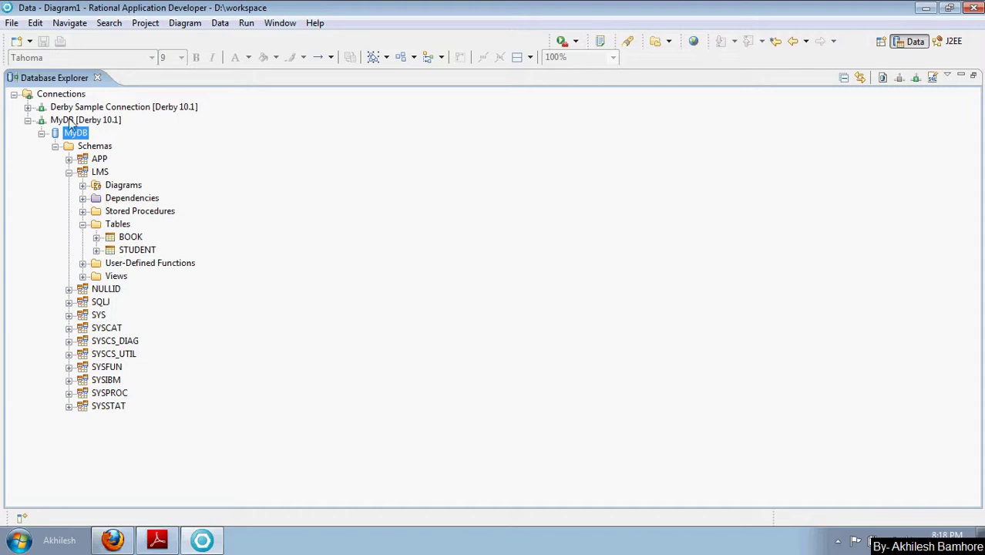
Step: Expand the BOOK and STUDENT tables and restore the workbench layout with a taller Database Explorer
click(96, 238)
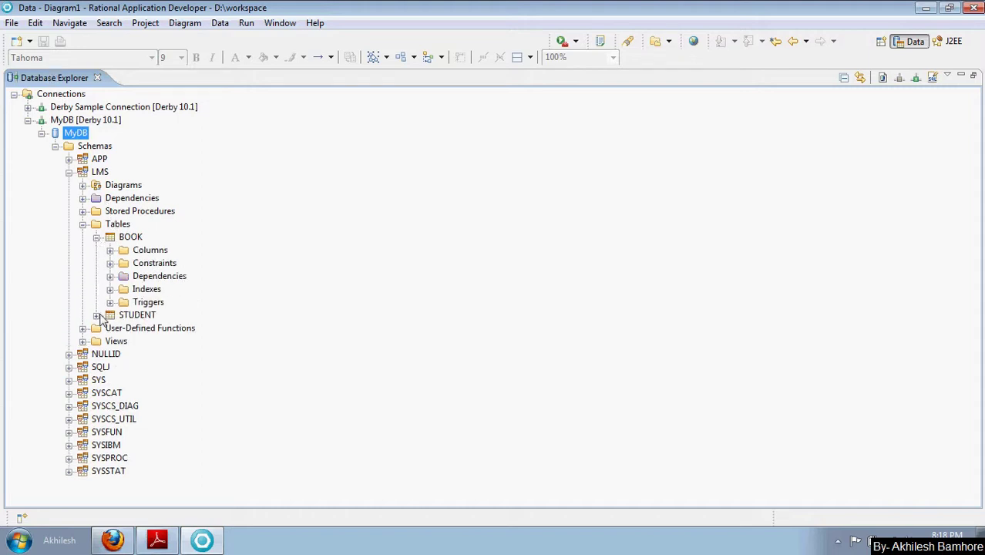
click(95, 315)
double_click(47, 81)
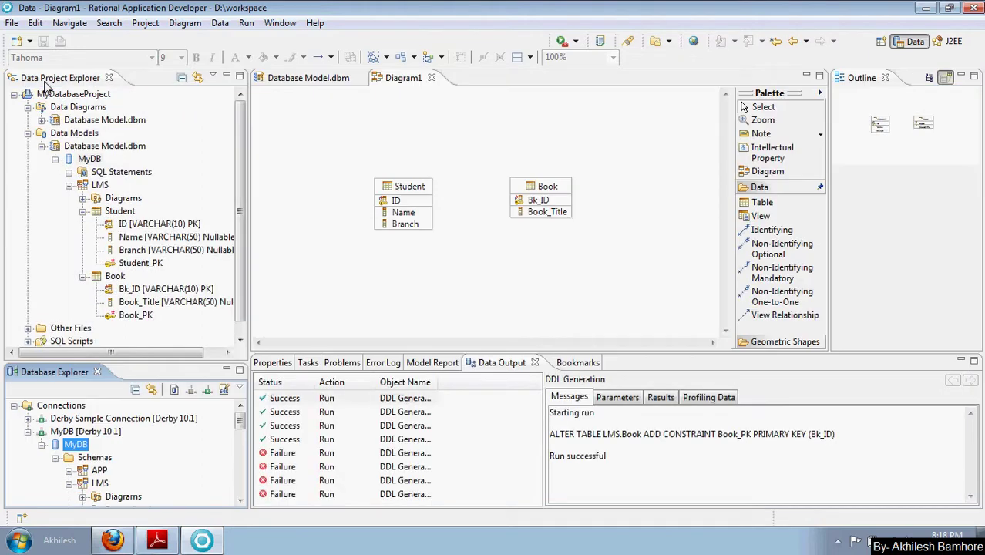
drag(195, 357, 187, 238)
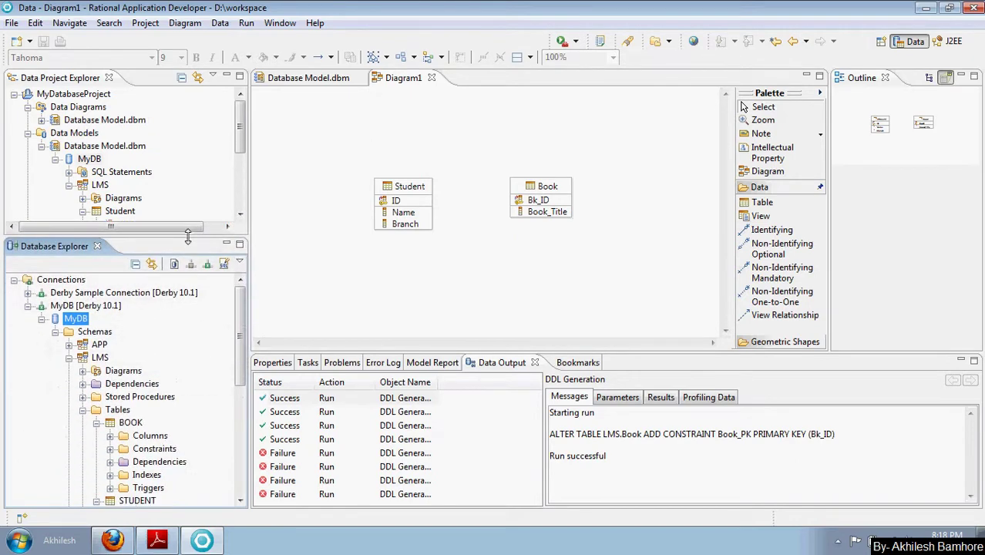
Step: Examine the MyDB database folder in D:\workspace\MYDATABASE in Windows Explorer and return to its parent folder
click(20, 542)
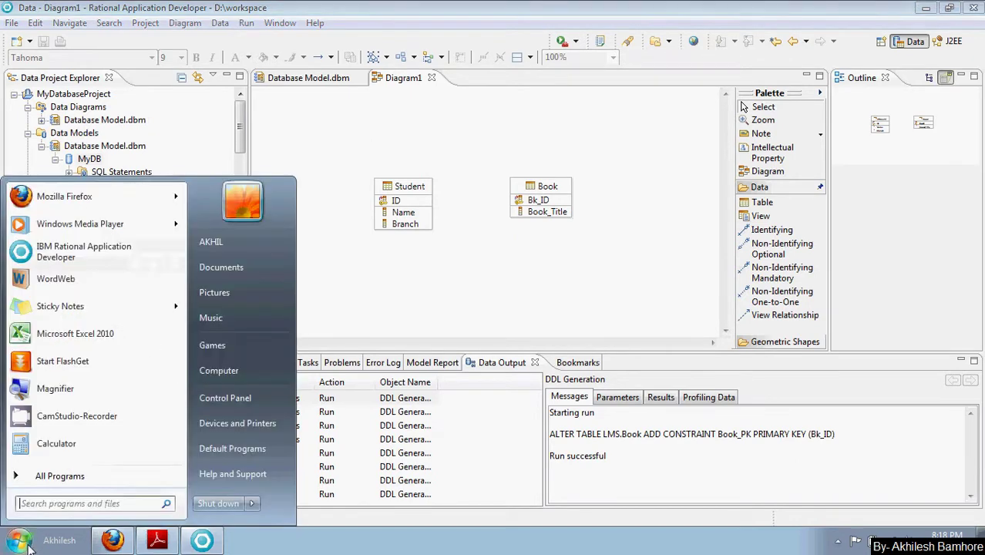
click(216, 370)
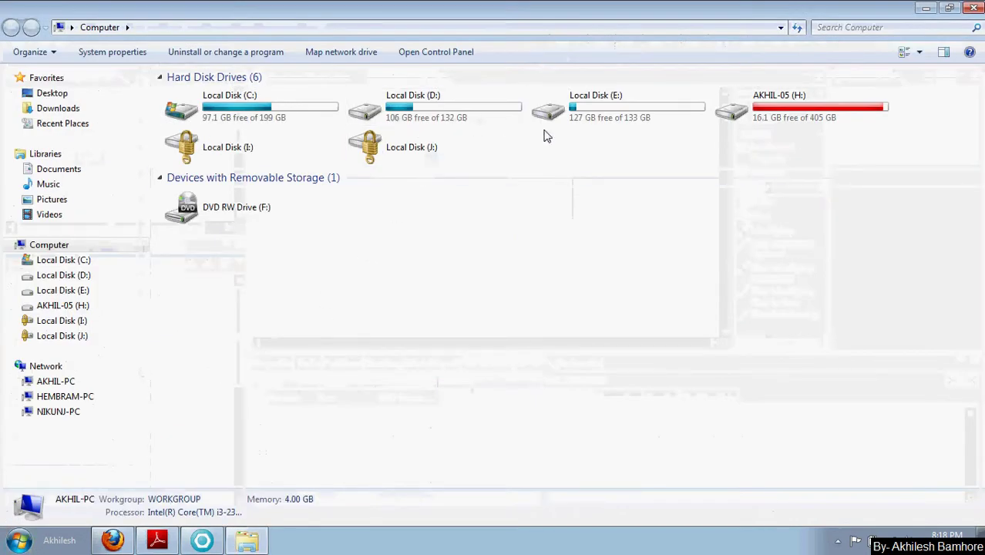
double_click(520, 109)
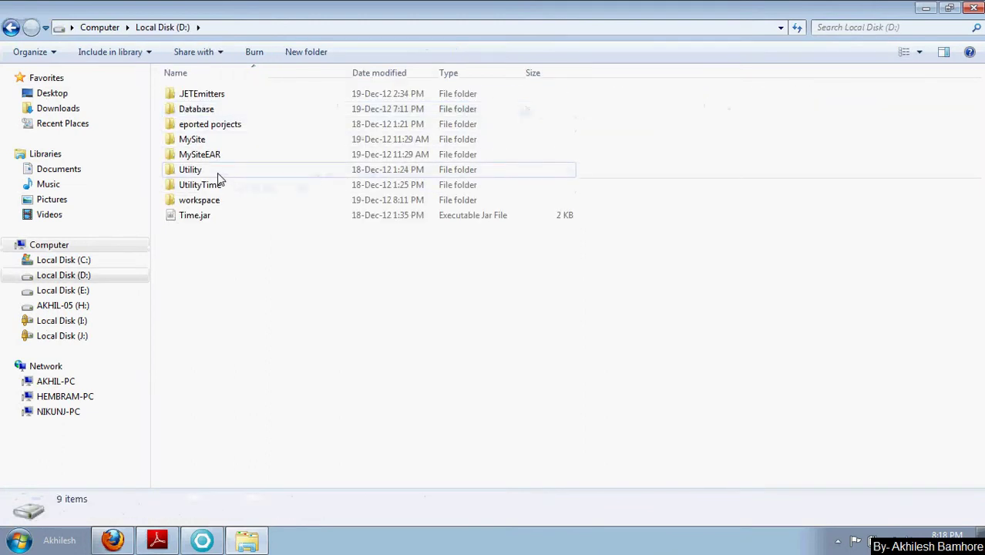
click(204, 202)
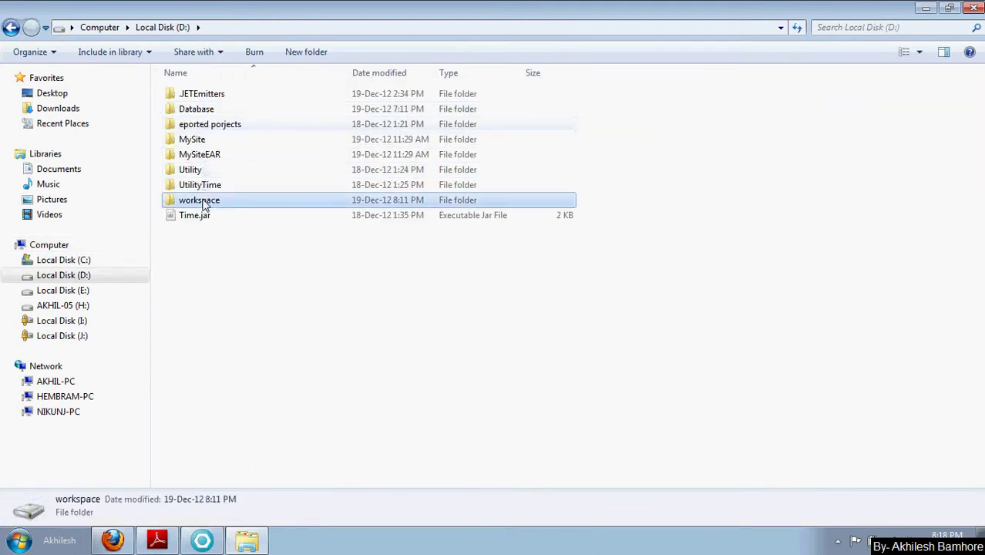
double_click(204, 202)
double_click(199, 115)
click(196, 103)
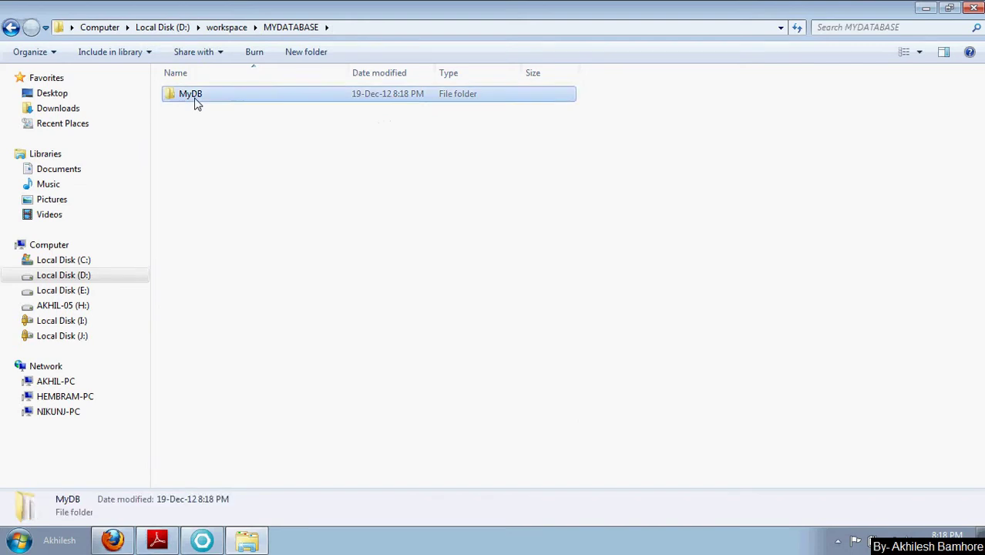
double_click(197, 104)
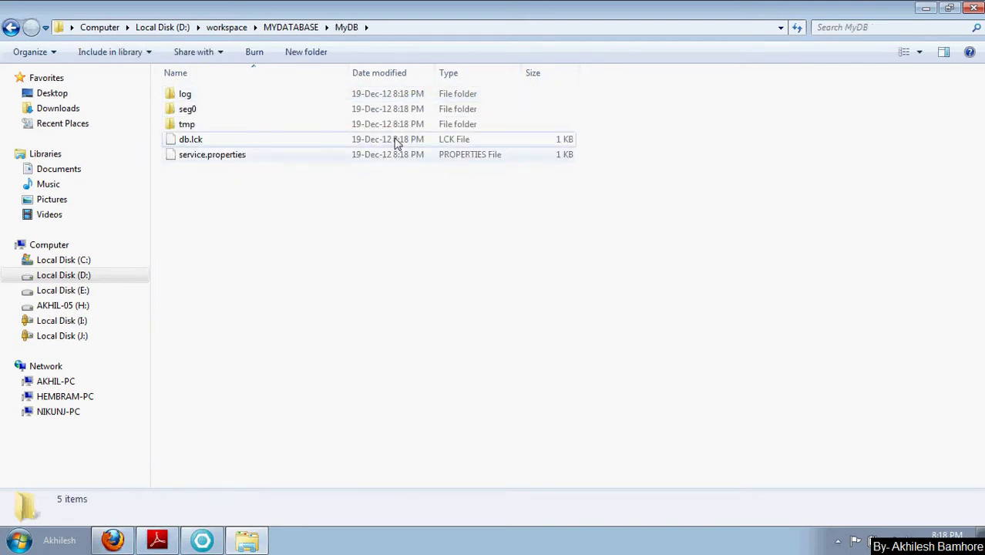
click(13, 29)
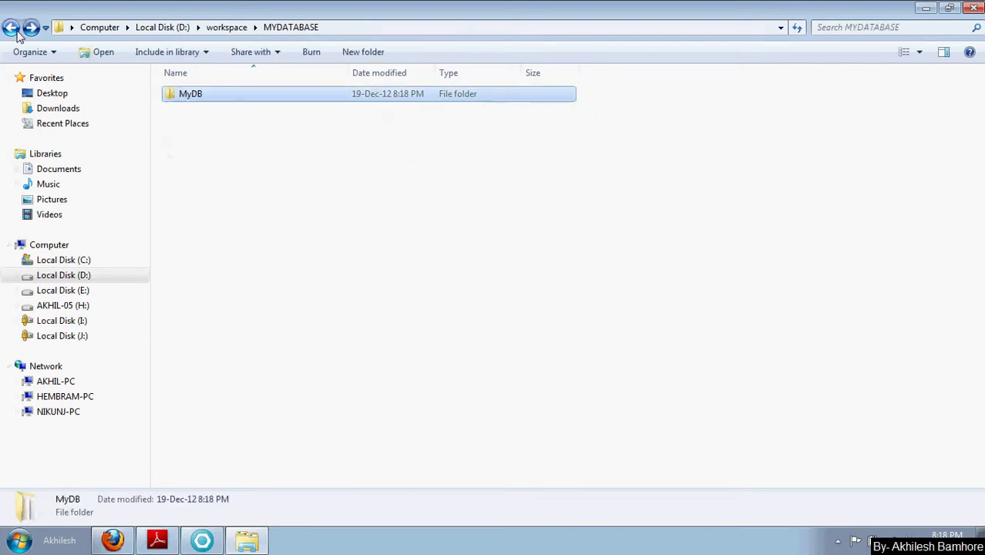
Step: Switch back to Rational Application Developer and display the sample contents of the STUDENT table
click(211, 549)
drag(241, 303, 239, 373)
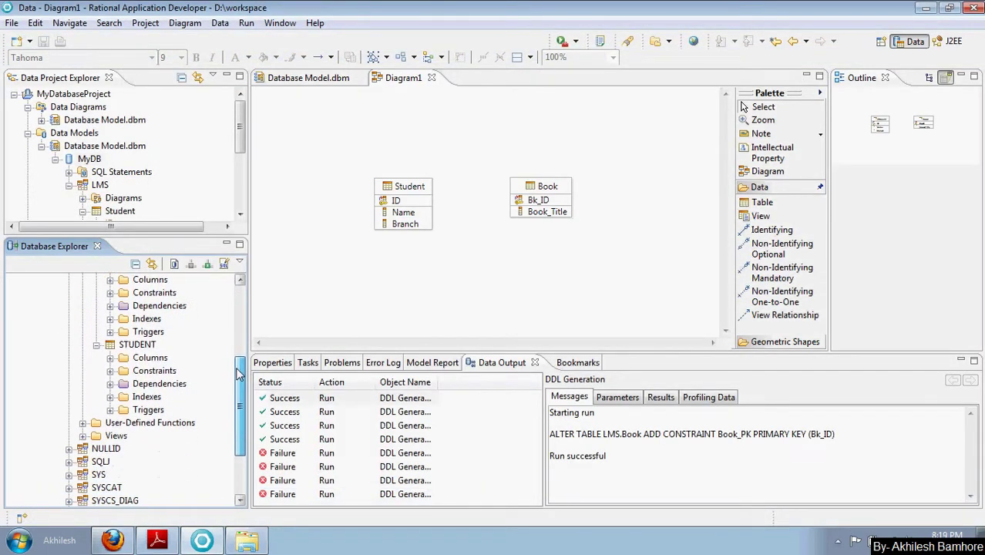
click(138, 346)
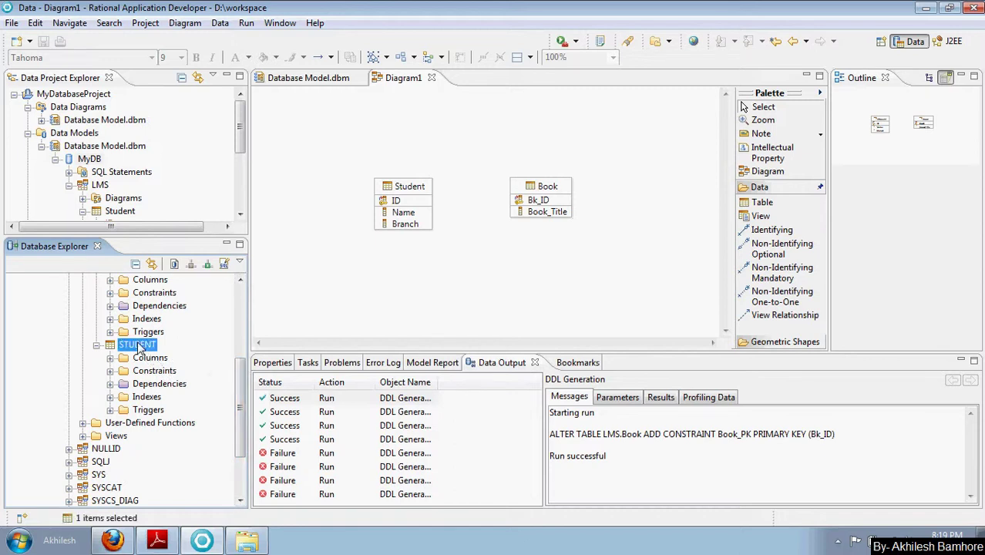
right_click(139, 346)
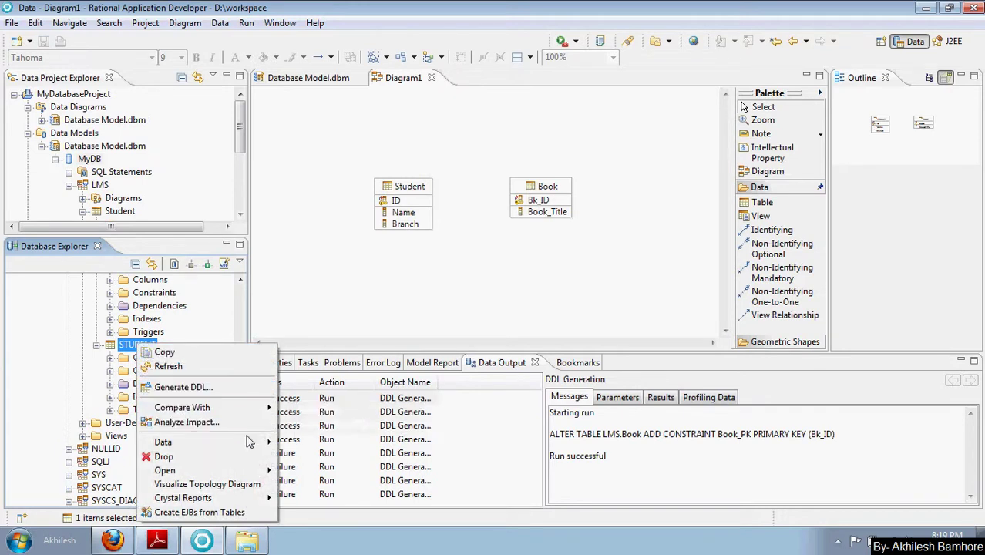
mouse_move(254, 442)
click(305, 445)
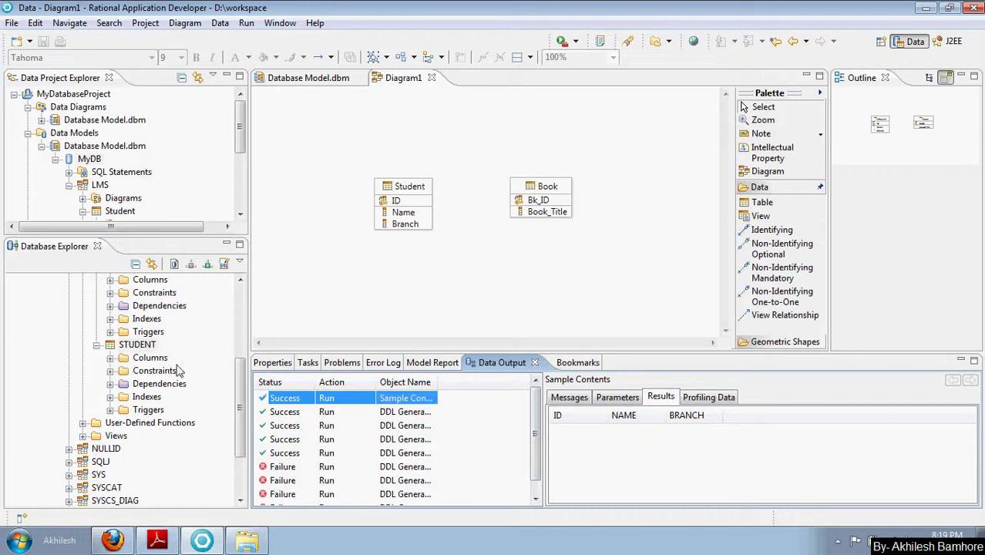
Step: Open the STUDENT table's data for editing and fill the first row with a student ID, name and branch CSE
click(150, 347)
right_click(135, 348)
mouse_move(254, 449)
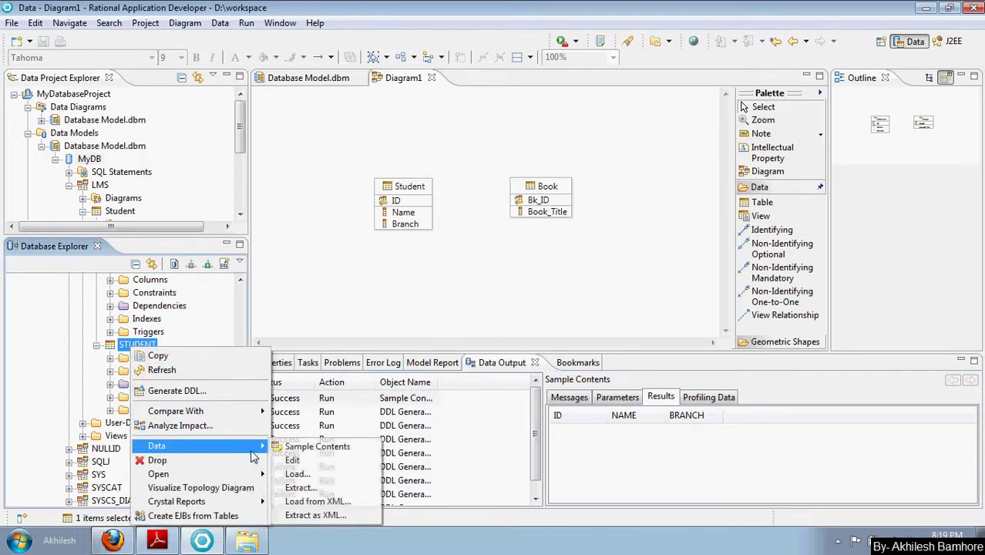
click(293, 459)
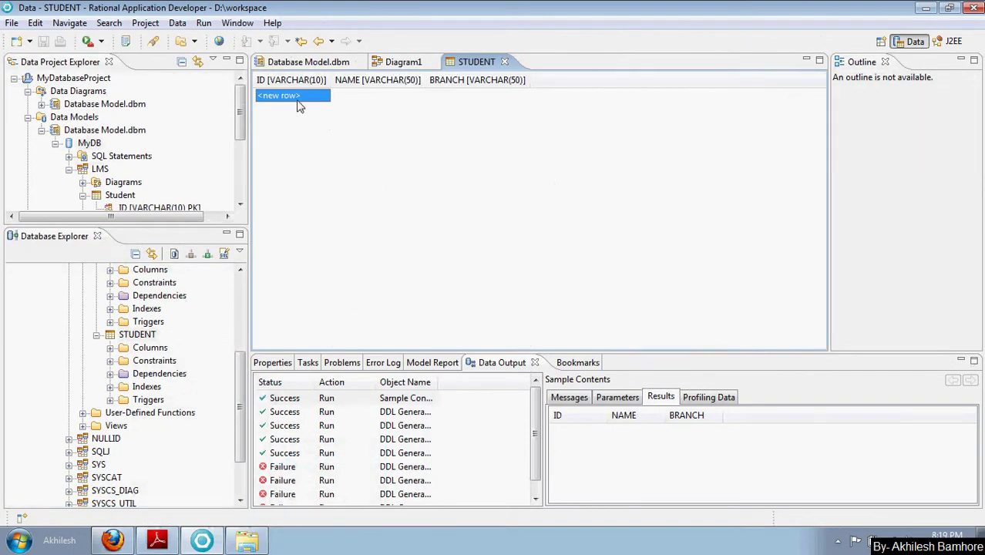
text(PT0981101)
key(Tab)
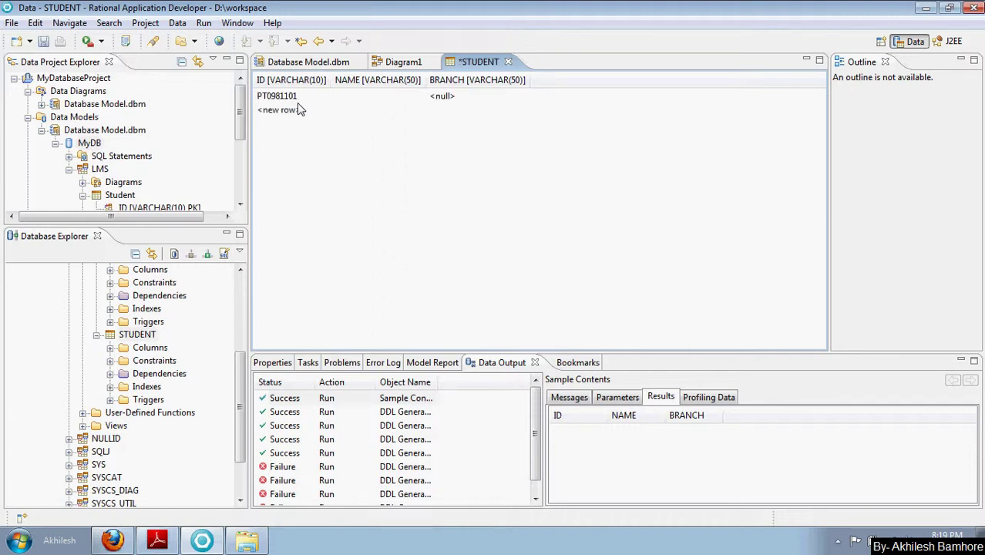
key(Tab)
key(Tab)
Step: Add two more STUDENT rows with consecutive IDs and names, using branch CSE for the second and KJK for the third
text(PT0981102)
key(Tab)
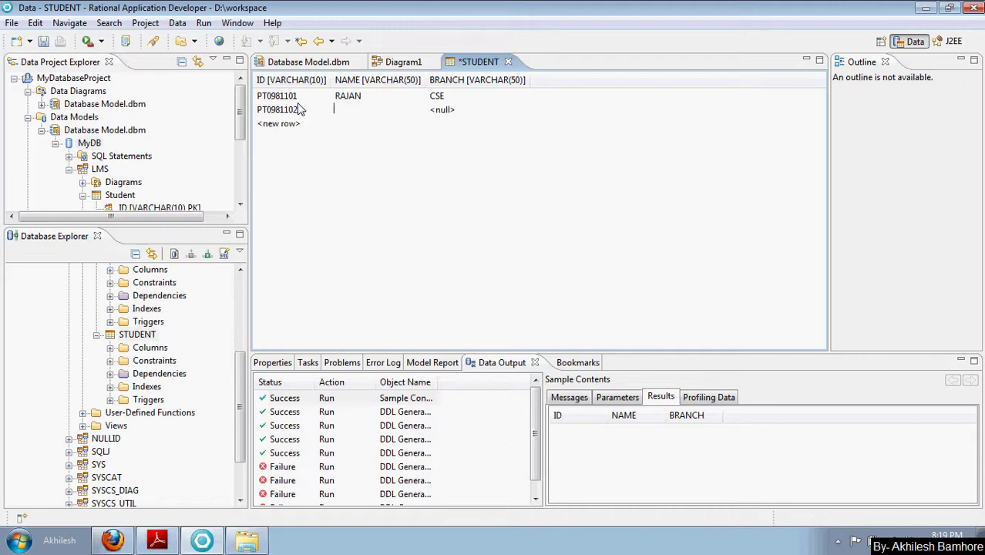
key(Tab)
key(Tab)
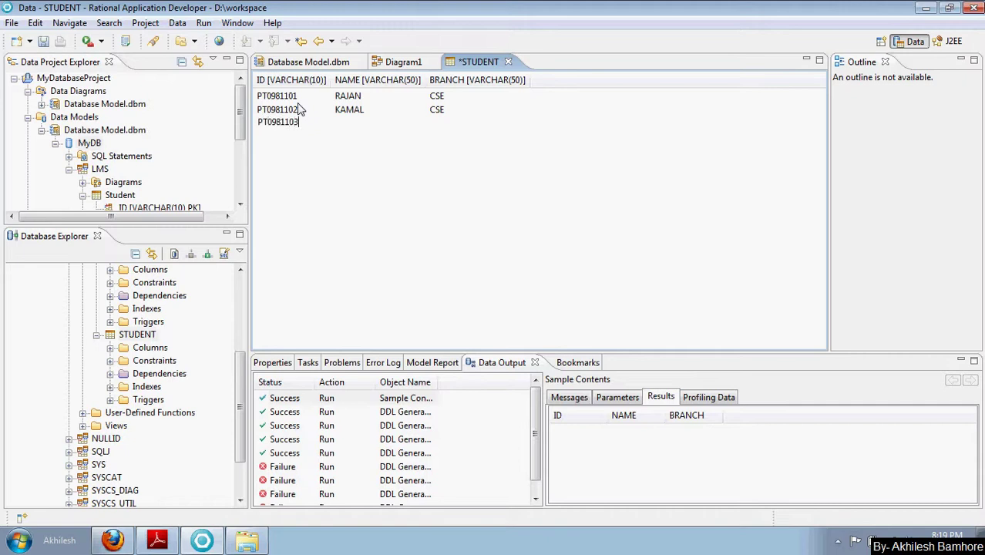
key(Tab)
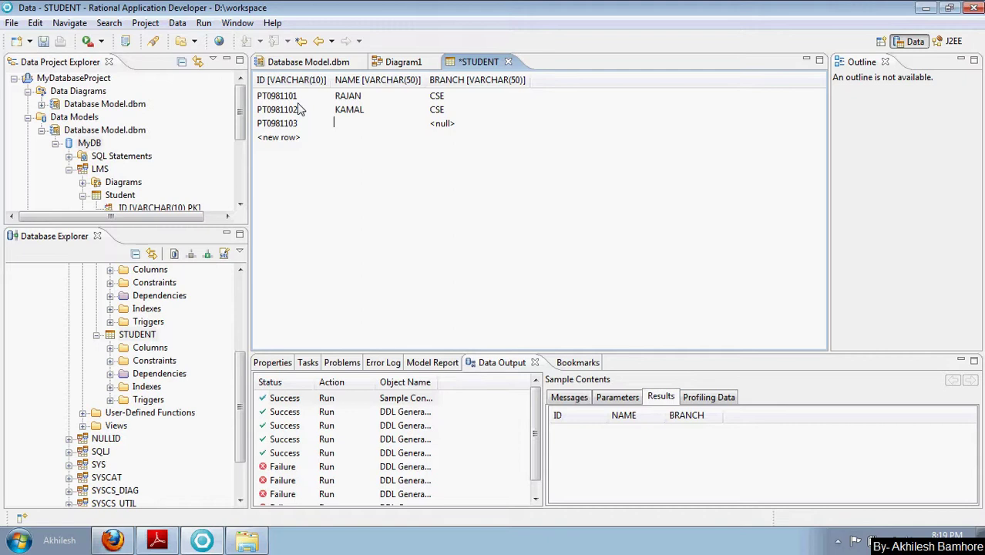
text(NKNK)
key(Tab)
key(Tab)
Step: Add the fourth and fifth STUDENT rows with IDs, names and branch CSE, and save and close the table data
text(PT0981104)
key(Tab)
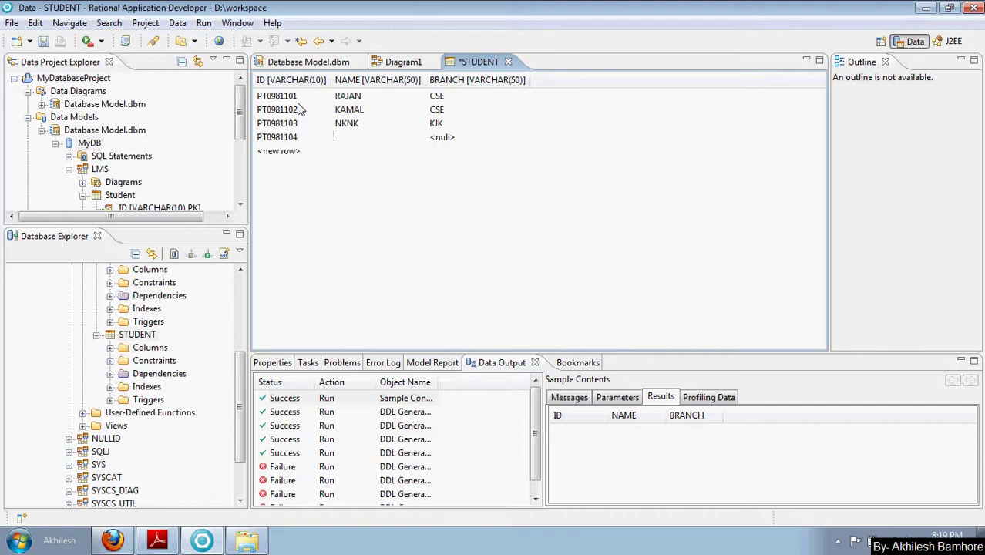
text(JAYESH)
key(Tab)
key(Tab)
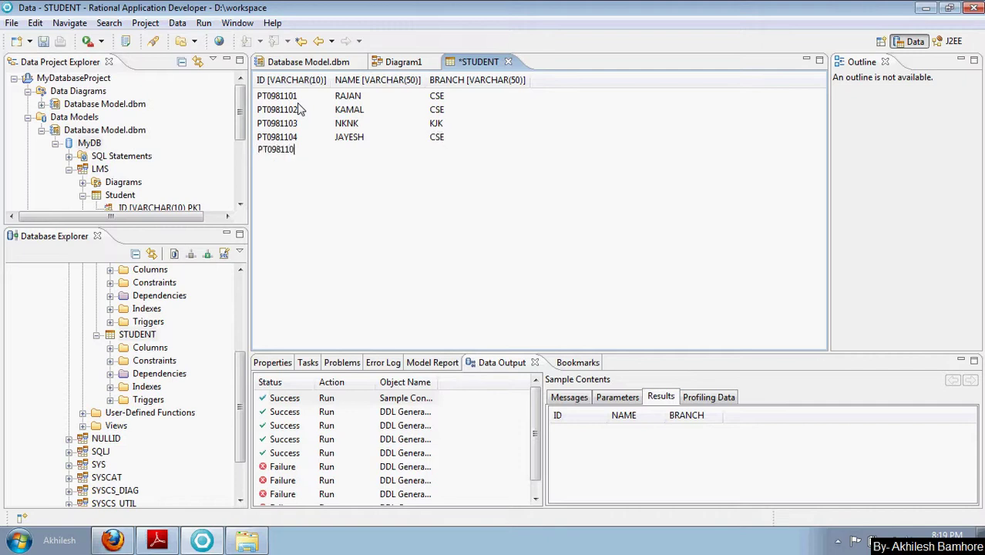
key(Tab)
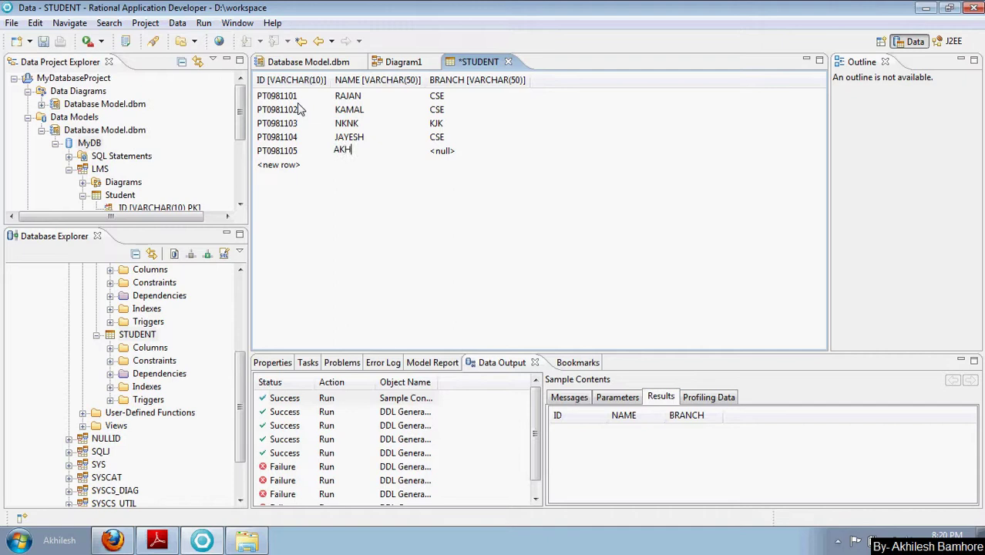
key(Tab)
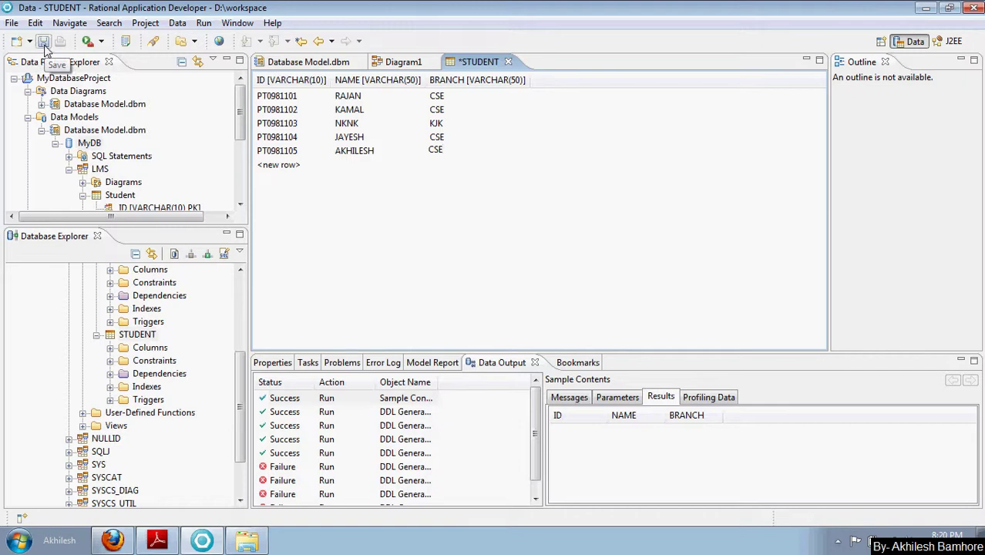
click(44, 43)
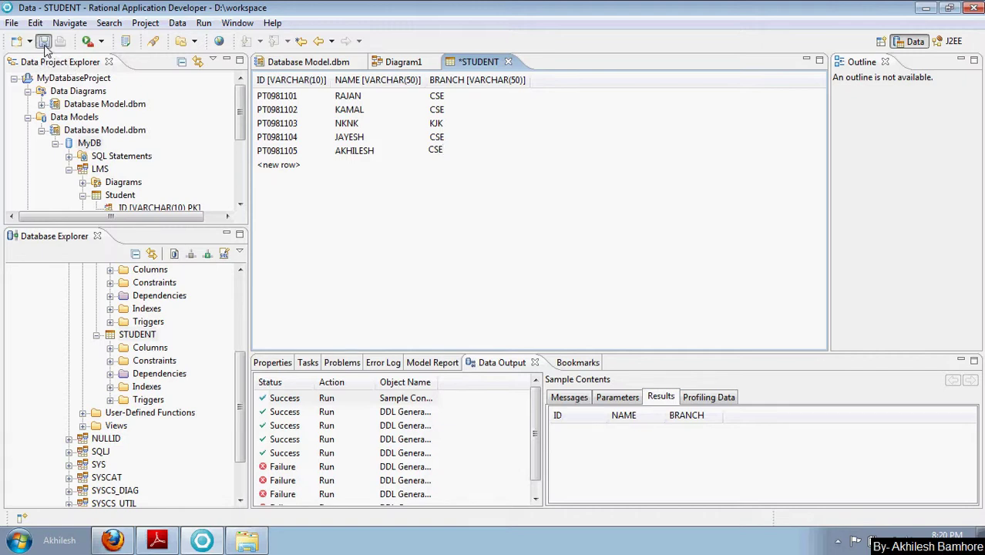
click(505, 62)
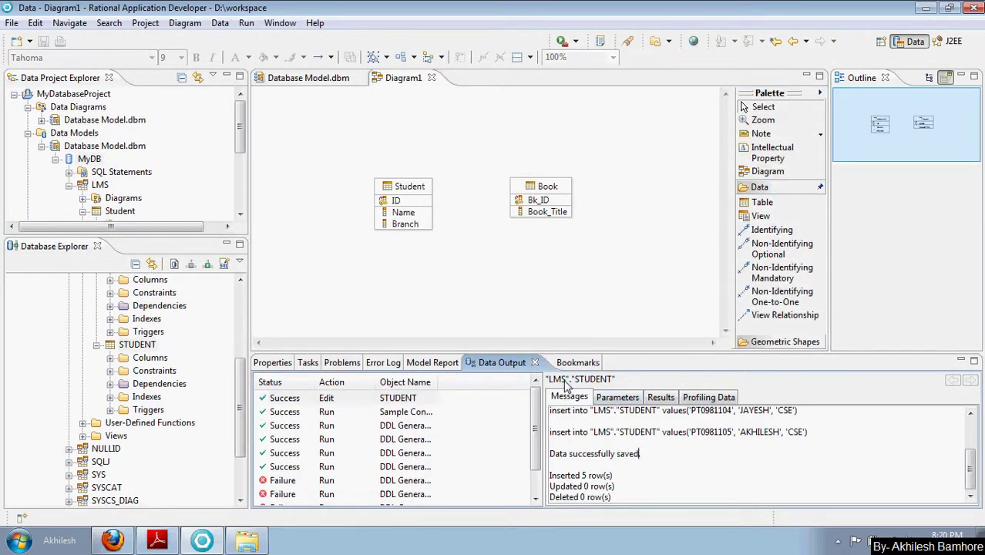
Step: Examine the STUDENT insert messages and results in a maximized Data Output view and restore the layout
double_click(505, 364)
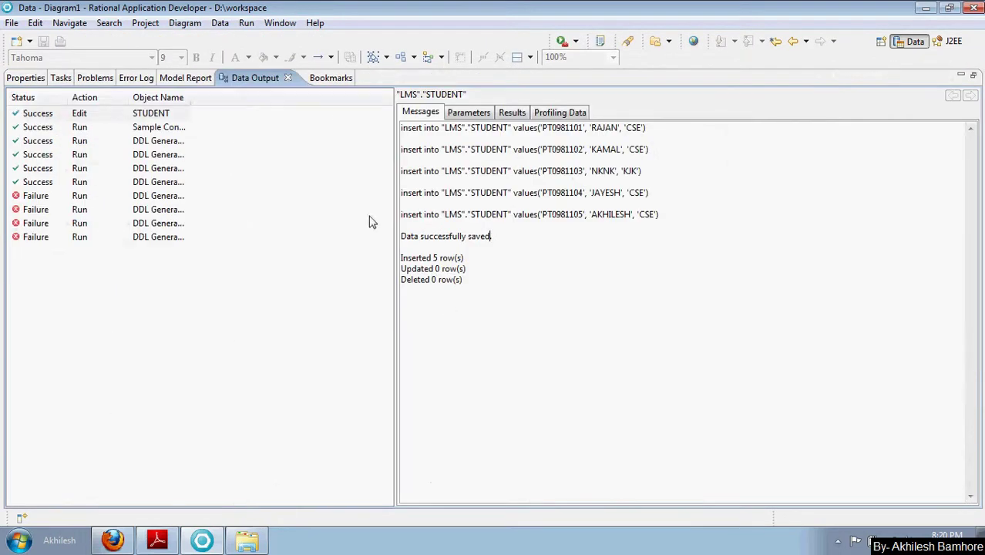
double_click(262, 86)
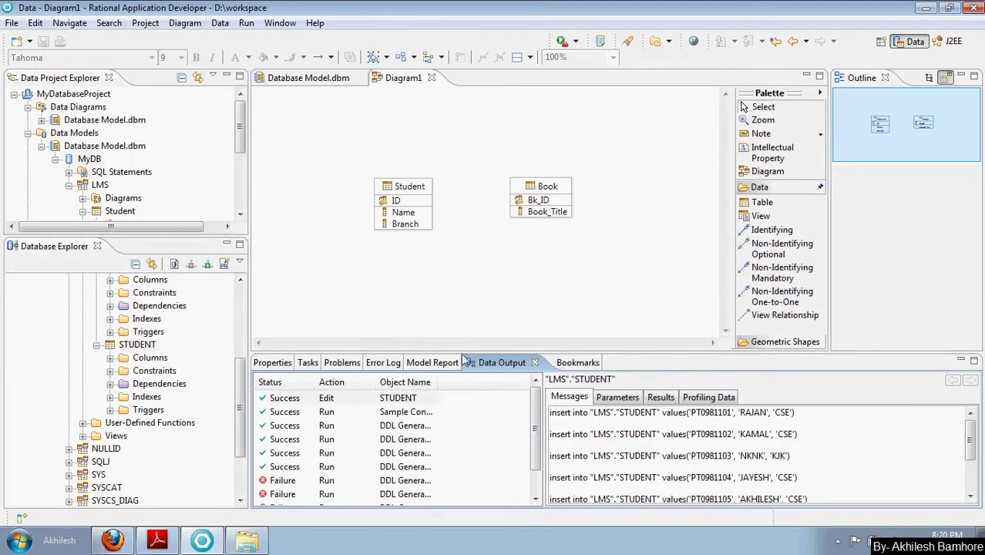
double_click(508, 363)
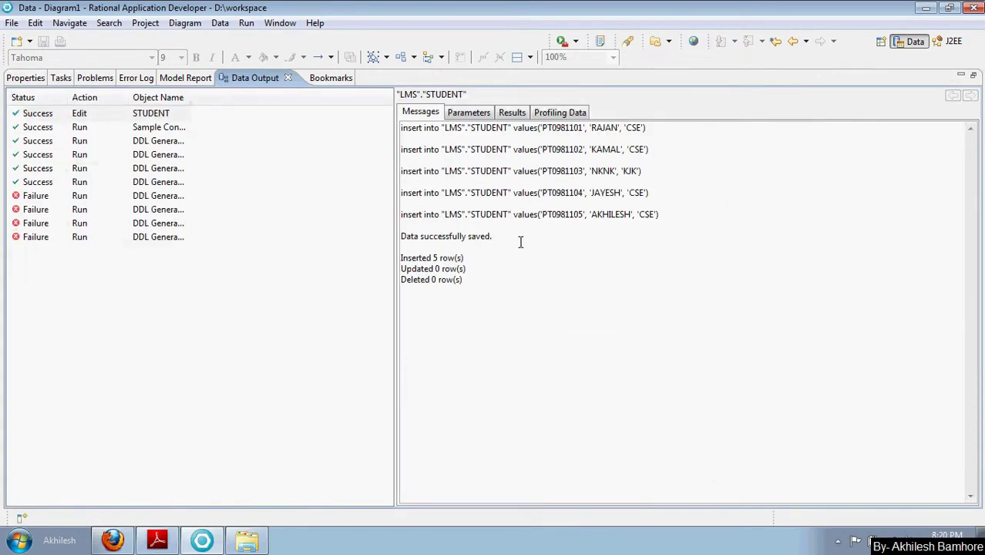
drag(511, 243, 404, 130)
click(512, 113)
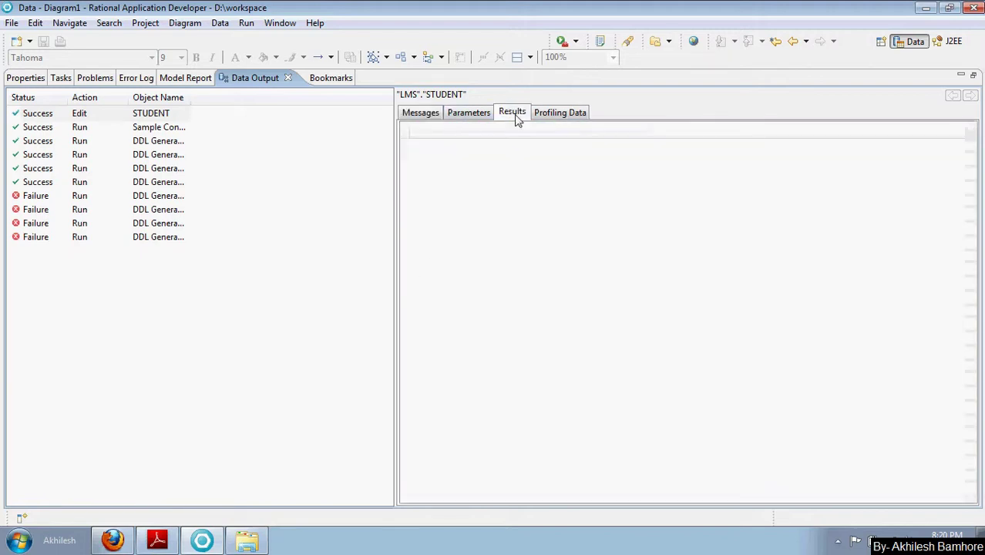
double_click(272, 80)
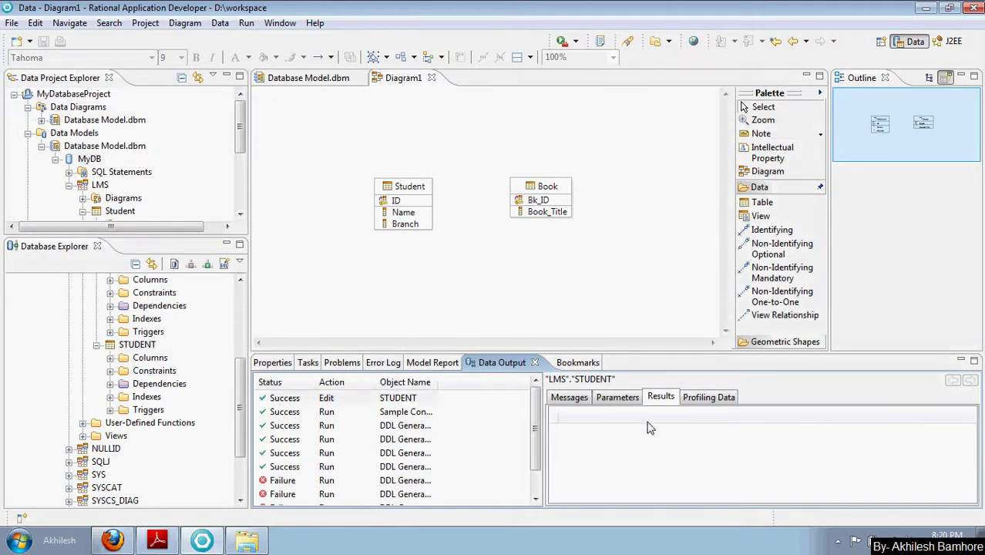
Step: Display the sample contents of the STUDENT table again to check the saved rows
click(145, 346)
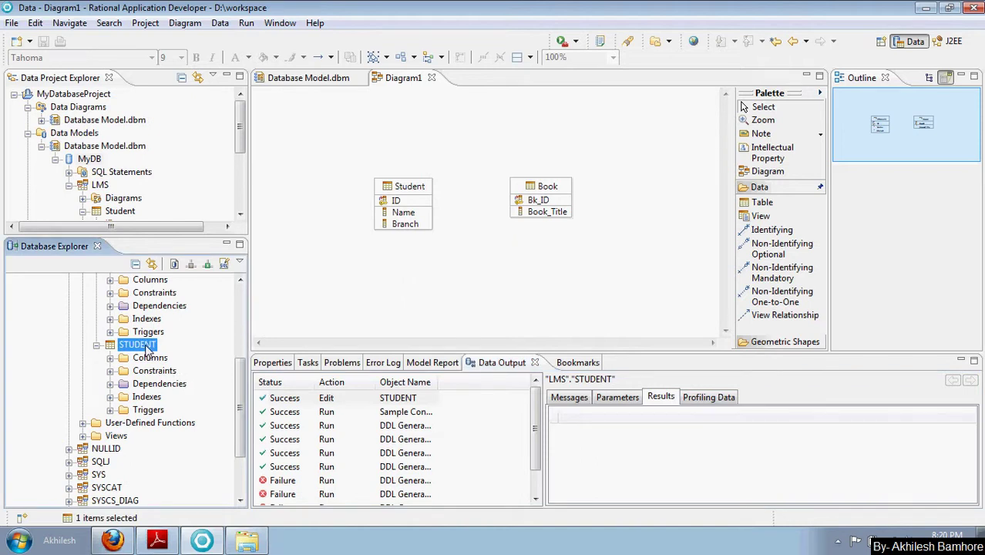
right_click(146, 348)
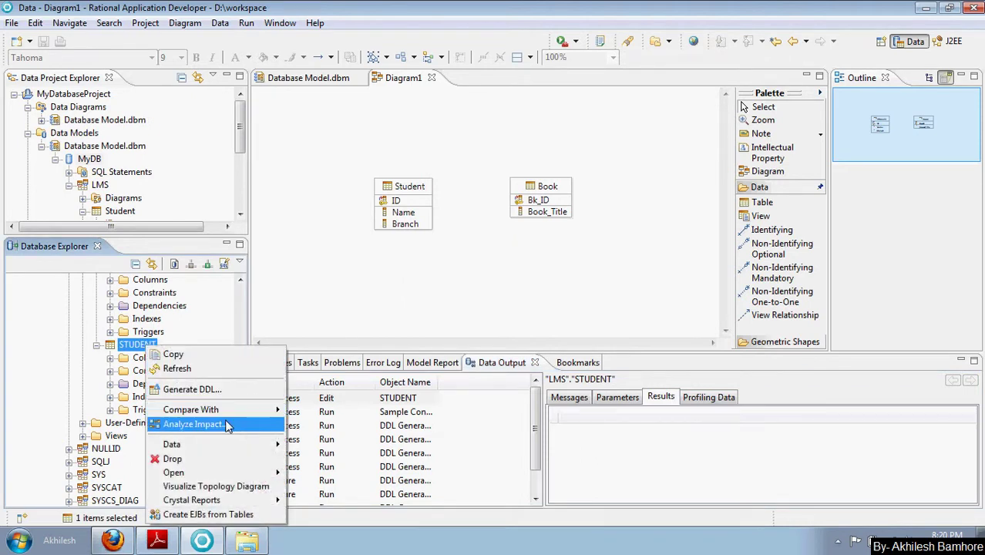
mouse_move(237, 444)
click(320, 442)
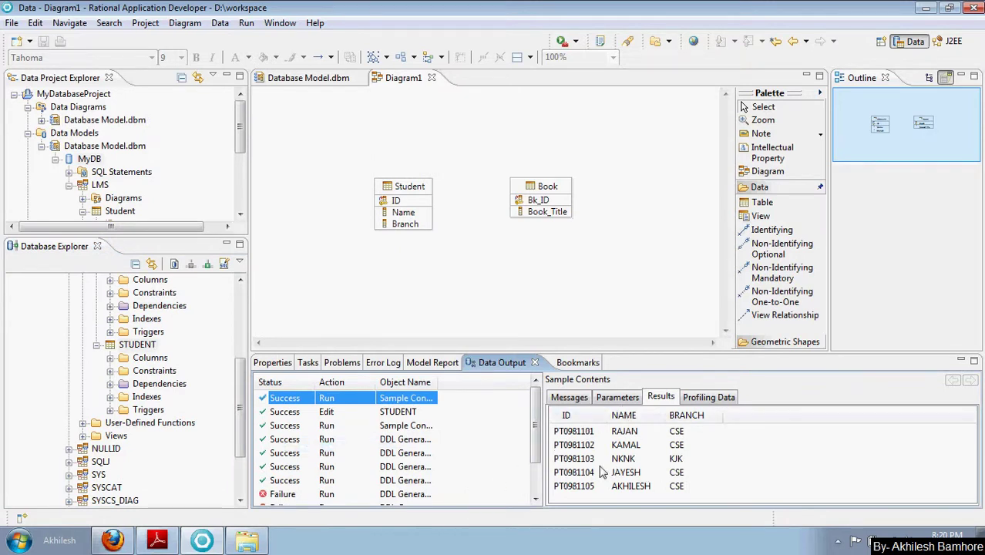
click(140, 348)
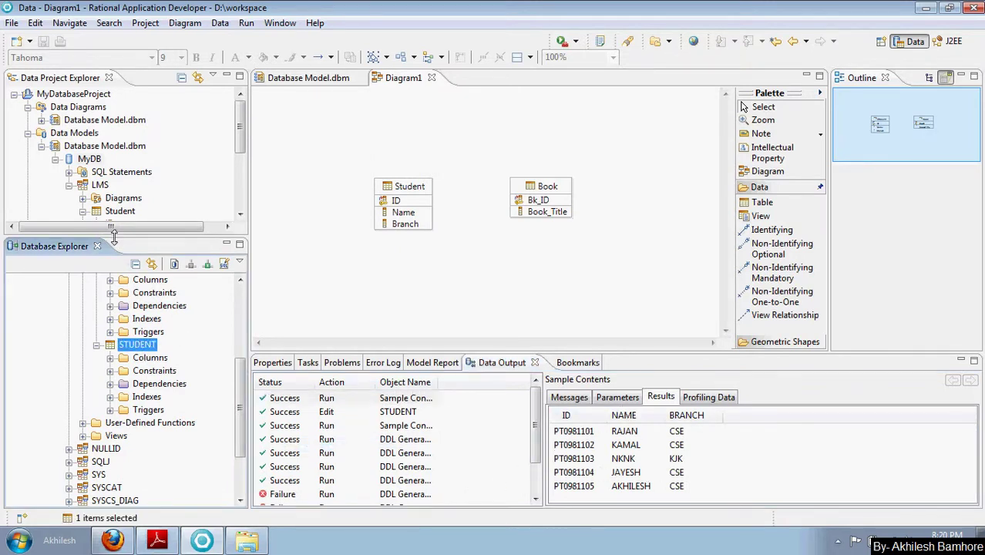
Step: Enlarge the Data Project Explorer and expand the project's SQL Scripts folder
drag(114, 235, 108, 390)
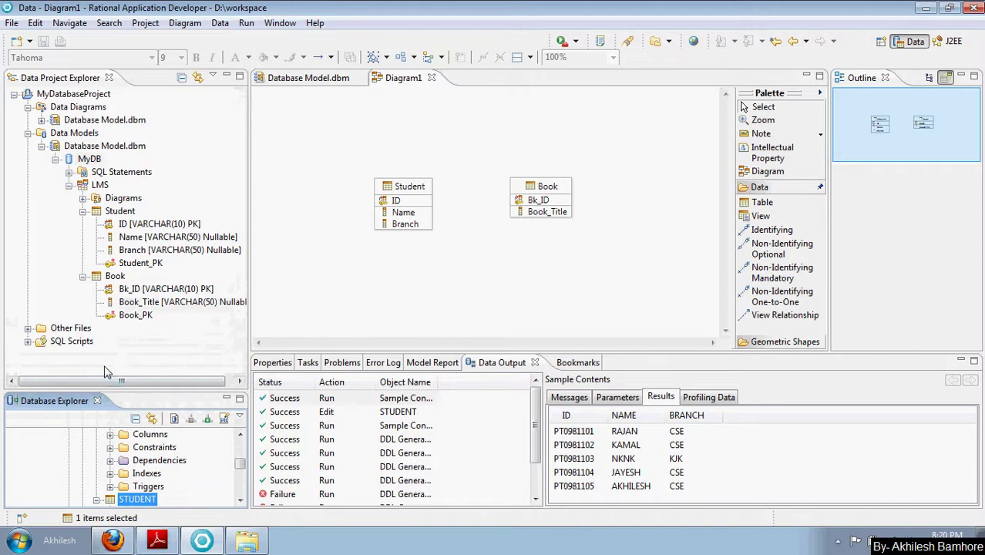
click(28, 340)
click(55, 342)
right_click(55, 345)
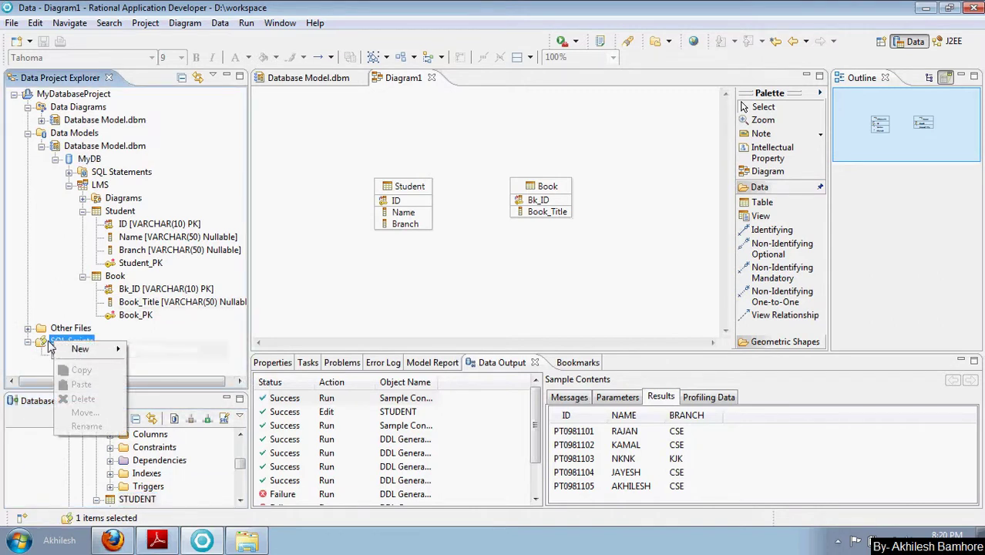
click(50, 344)
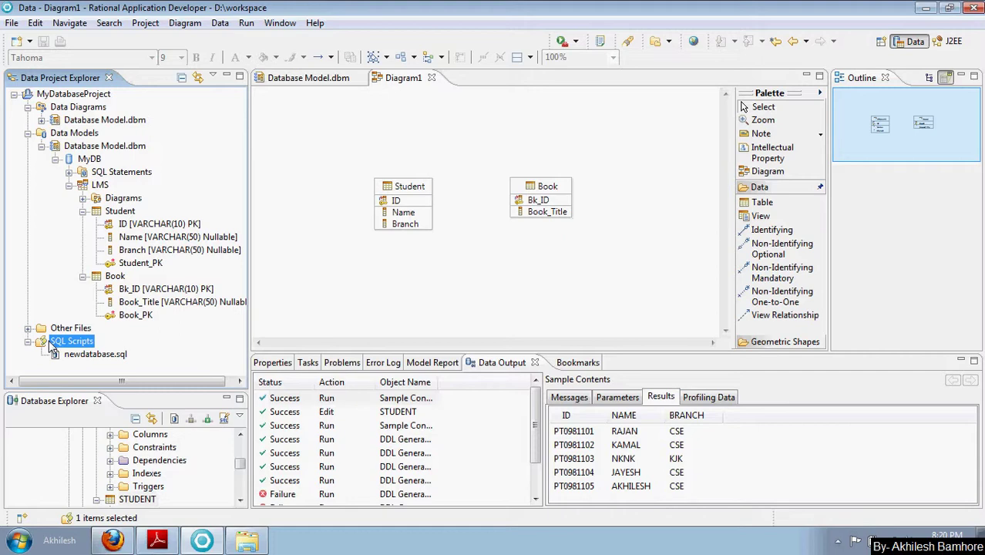
Step: Set up a new SQL statement in SQL Scripts named updateRecord, using the UPDATE template and the SQL editor
right_click(51, 345)
mouse_move(100, 349)
click(149, 352)
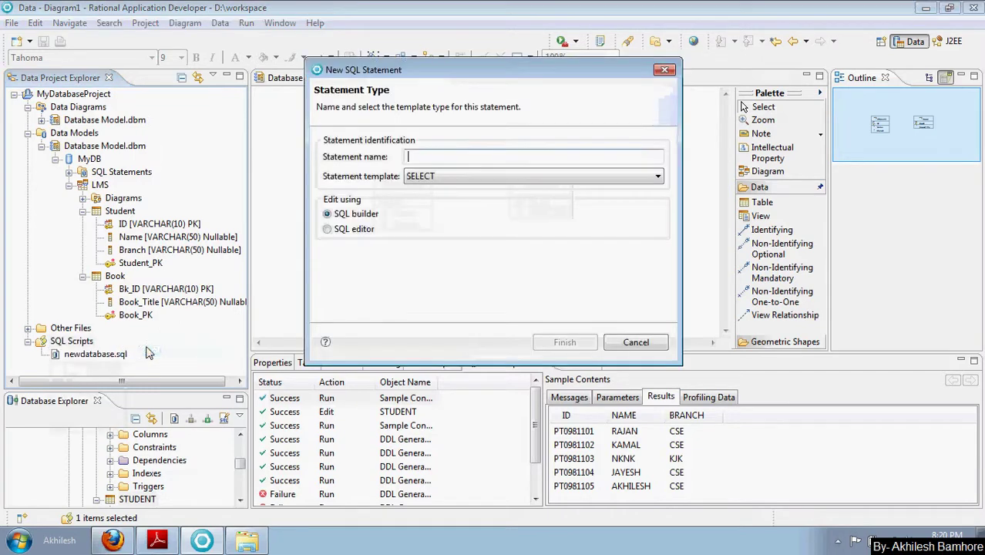
click(416, 175)
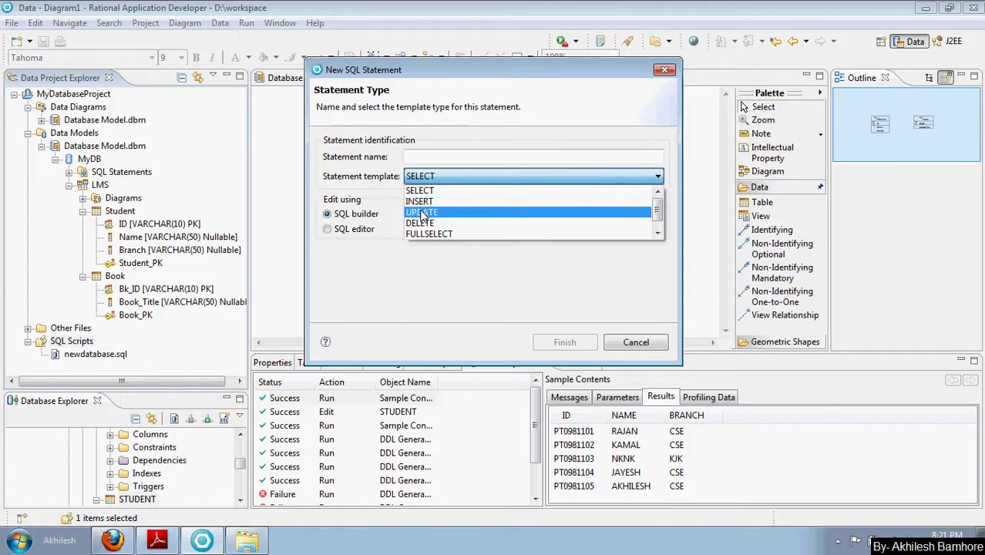
click(422, 212)
click(420, 157)
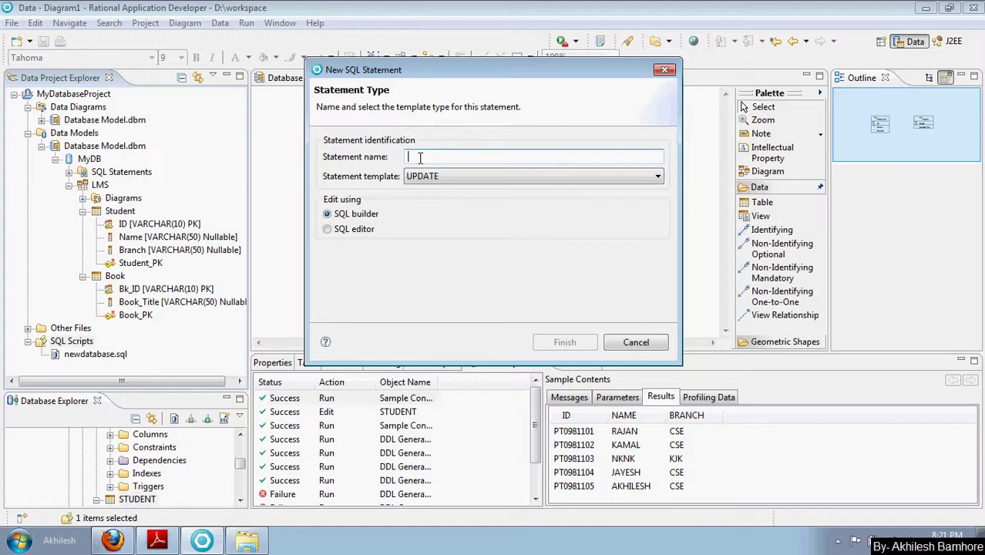
text(upda)
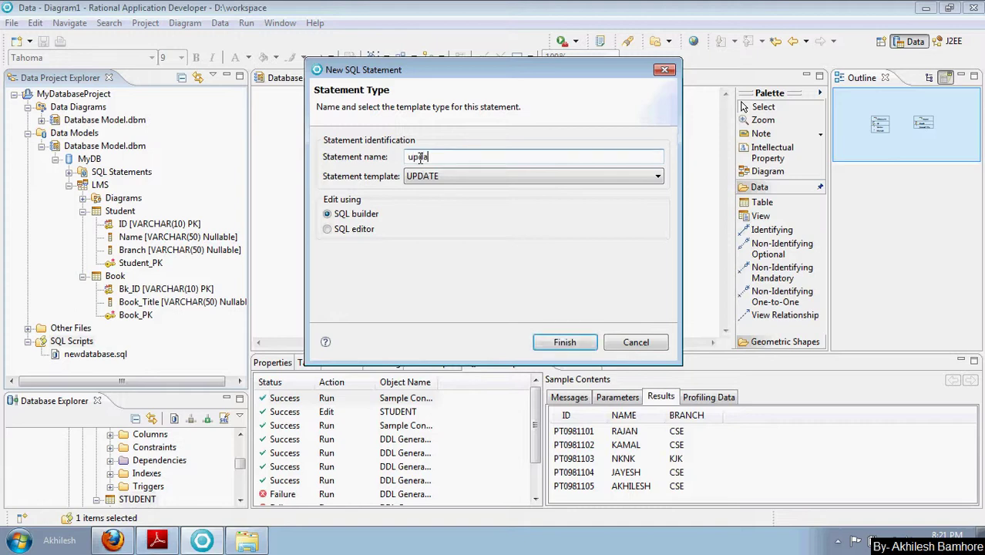
text(teRecord)
click(341, 229)
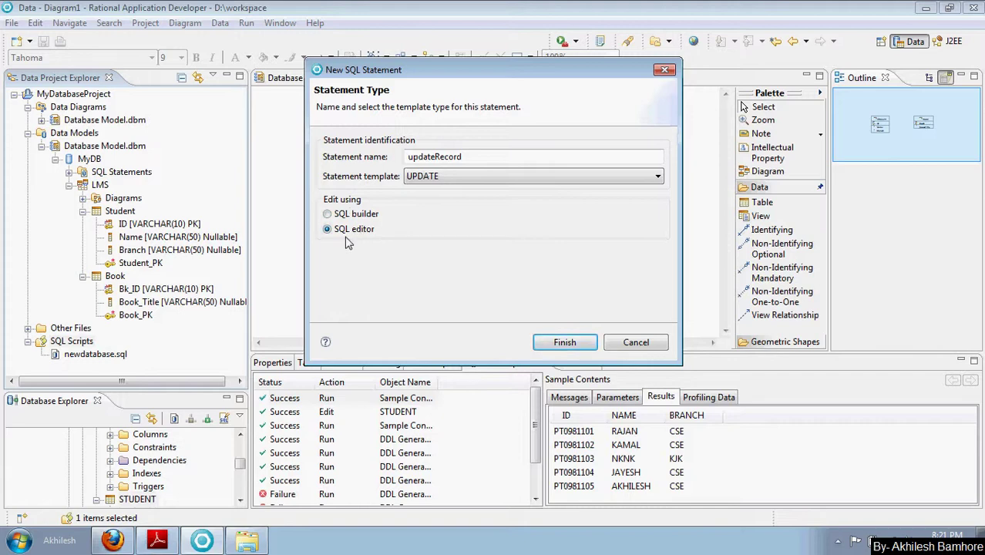
Step: Create the updateRecord statement using the existing MyDB connection
click(561, 341)
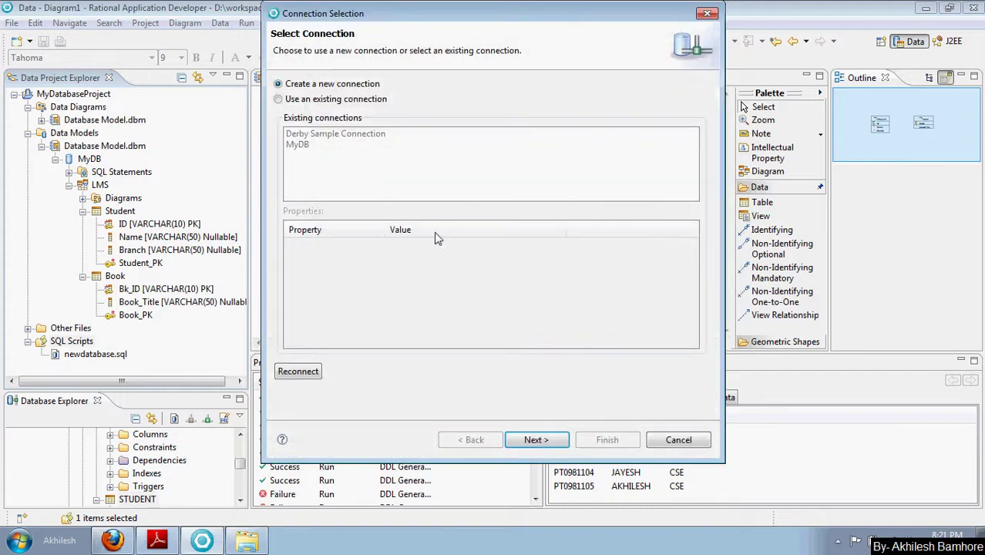
click(278, 99)
click(298, 144)
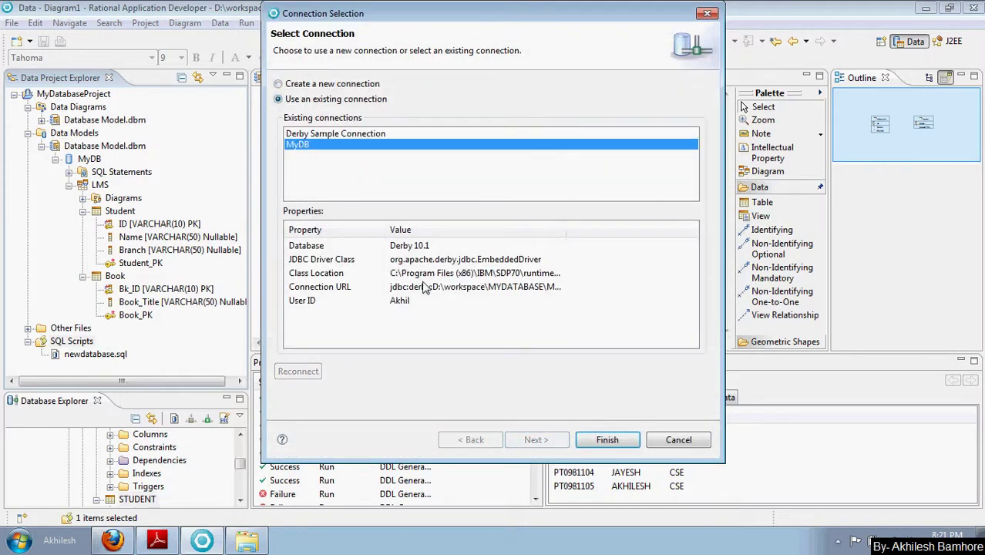
click(583, 444)
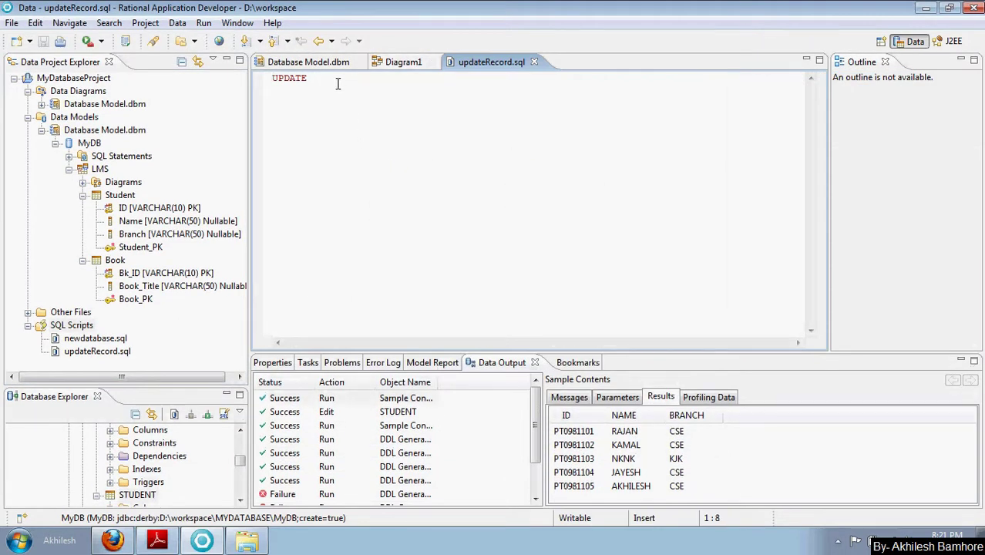
Step: Make LMS.STUDENT the target table of the UPDATE statement in updateRecord.sql
text(LM)
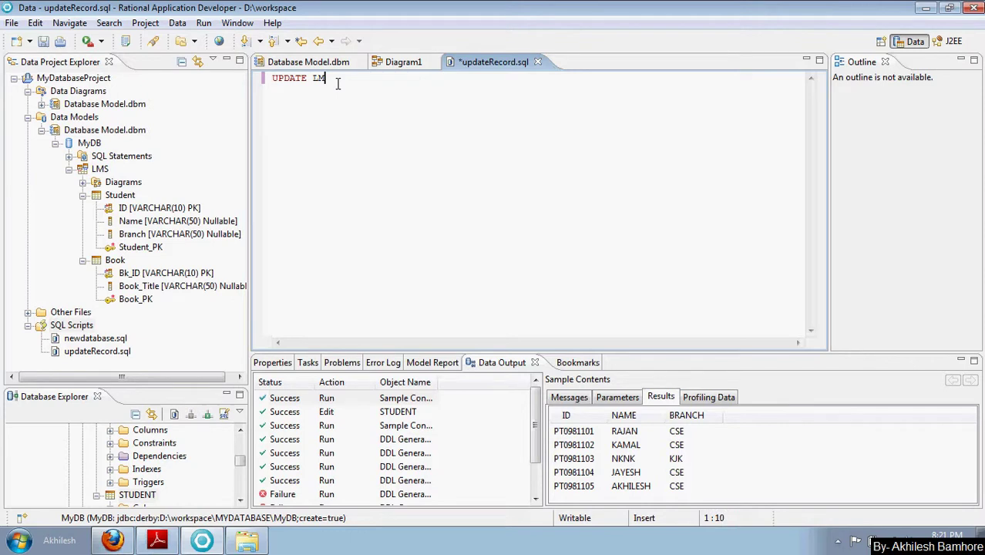
text(S.)
key(BackSpace)
text(.)
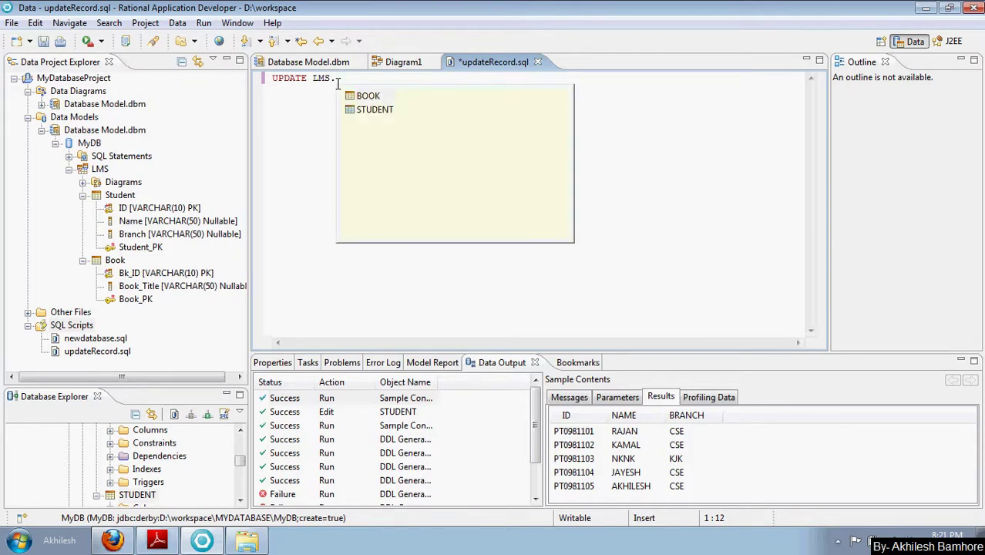
key(Down)
key(Return)
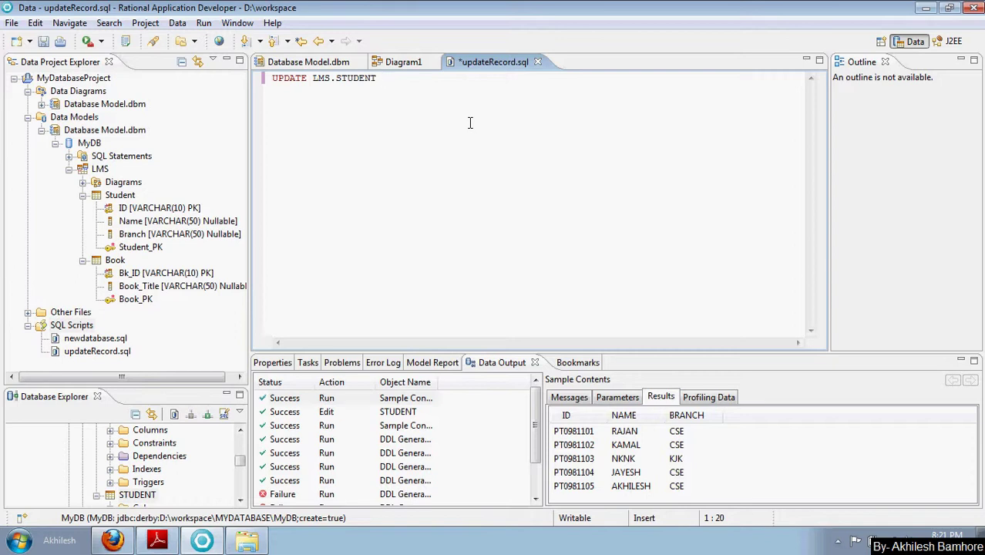
Step: Add a set clause to the UPDATE statement that assigns the new student name to NAME
text(Name)
key(BackSpace)
key(BackSpace)
key(BackSpace)
text(AME='Neetika',)
key(Left)
key(Left)
key(Left)
key(Left)
key(Left)
key(Left)
key(Left)
key(Left)
key(Left)
key(Left)
key(Left)
key(Left)
key(Left)
key(Left)
key(Left)
text(set)
key(Right)
key(Right)
key(Right)
key(Right)
key(Right)
key(Right)
key(Right)
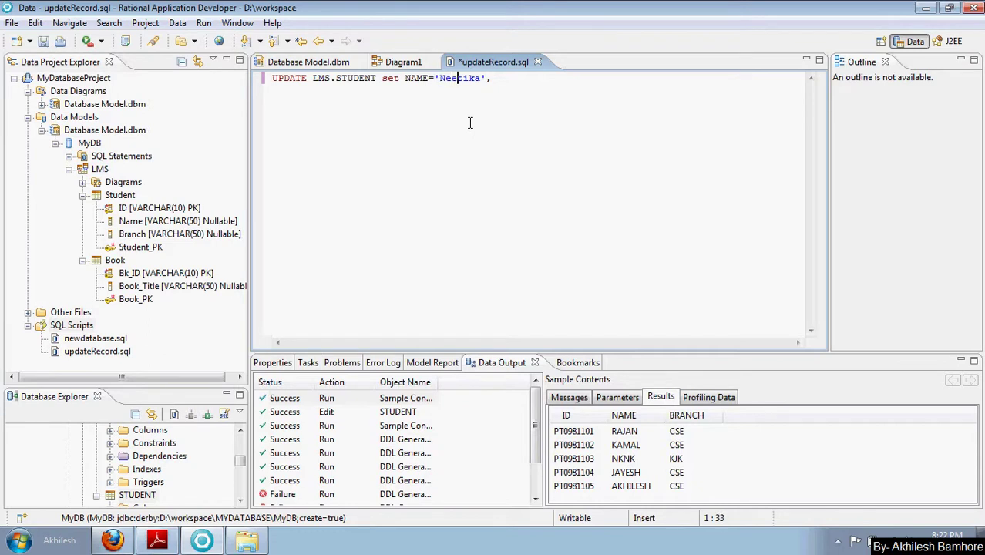
key(Right)
key(Right)
key(Right)
Step: Extend the statement with Branch='CSE' and a where condition matching the third student's ID, and save updateRecord.sql
text(, Branch='CSE' where )
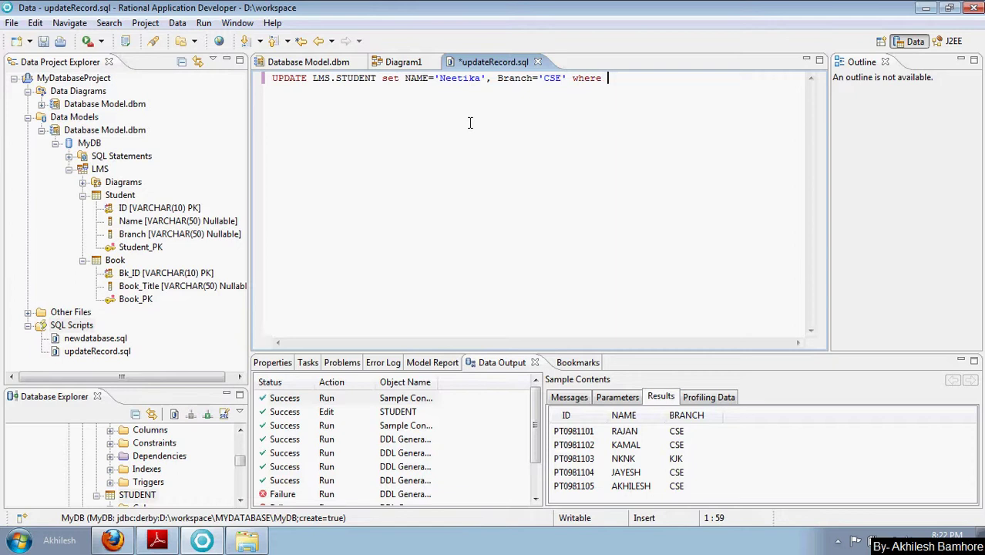
text(ID = 'PT0981103)
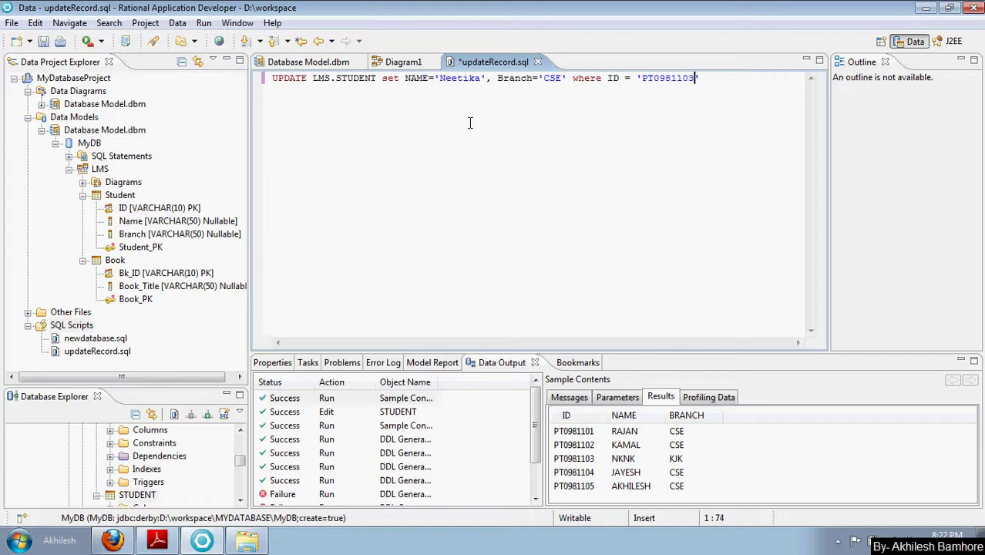
click(43, 41)
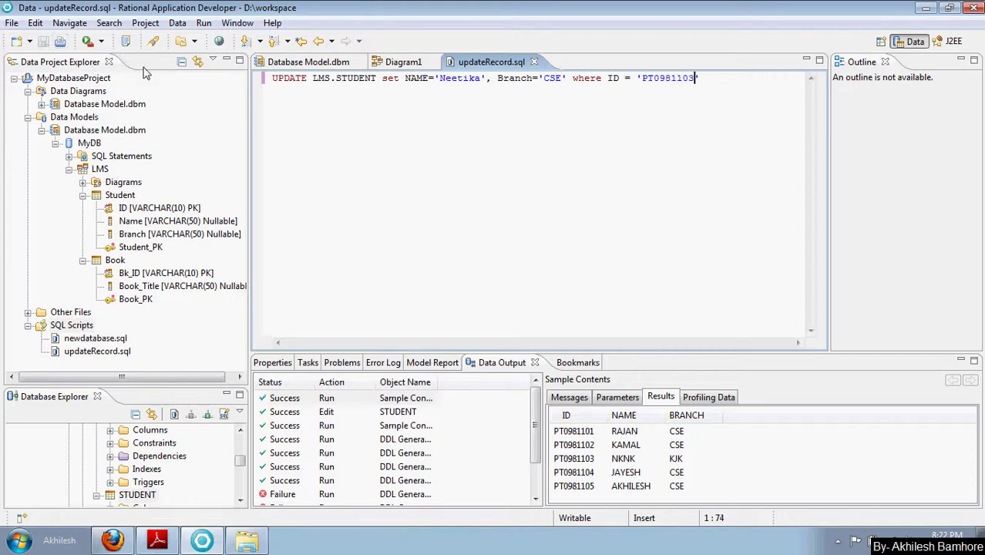
Step: Run updateRecord.sql on the existing MyDB connection and check the run's messages and results
click(74, 325)
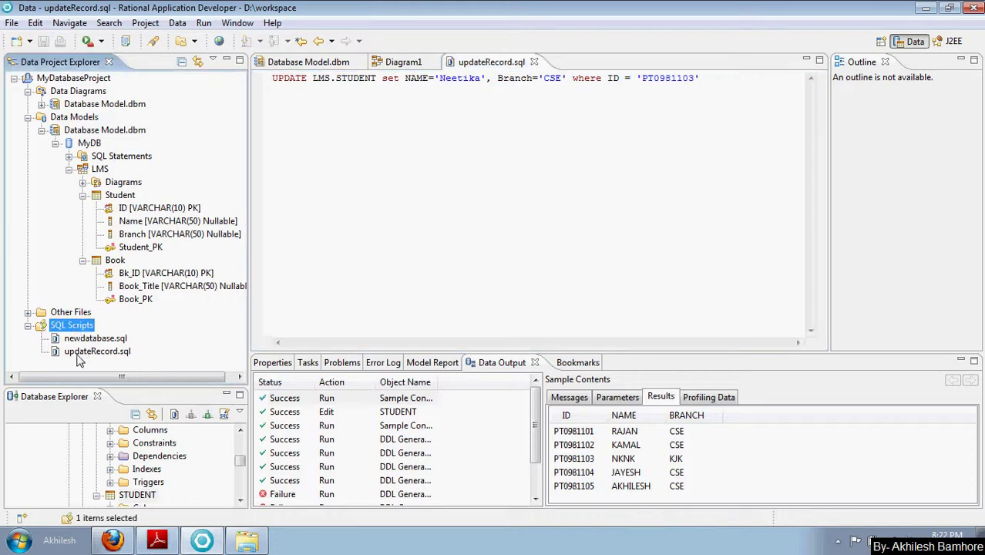
click(80, 354)
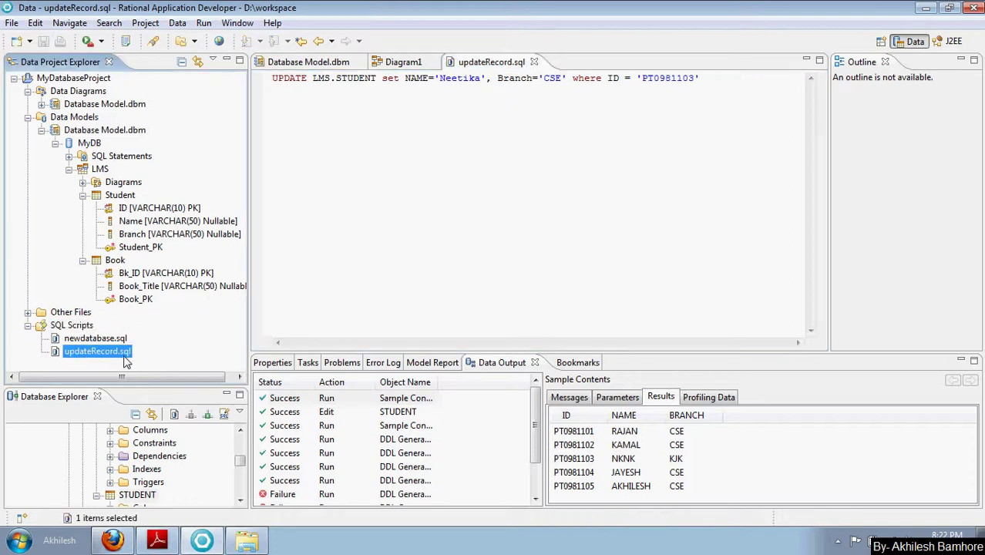
right_click(117, 360)
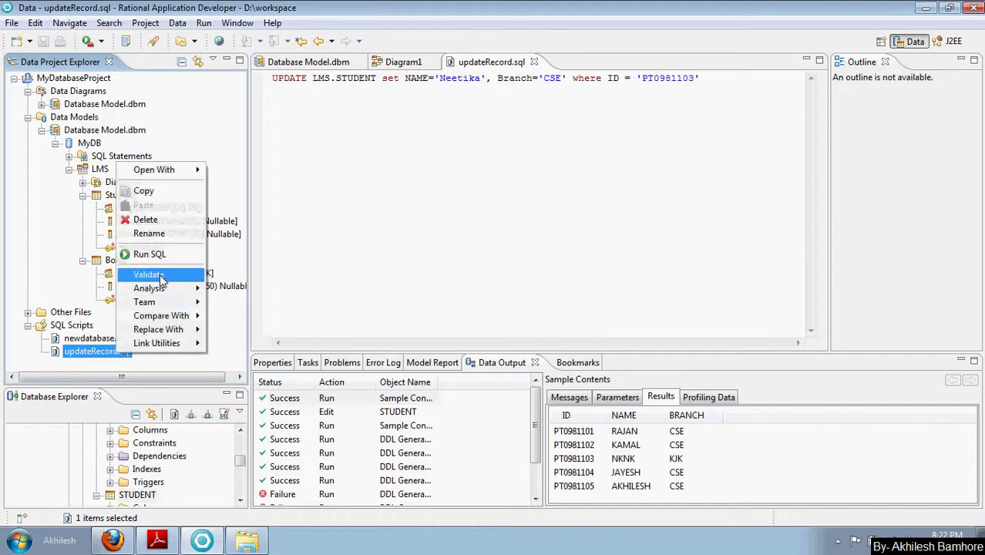
click(169, 257)
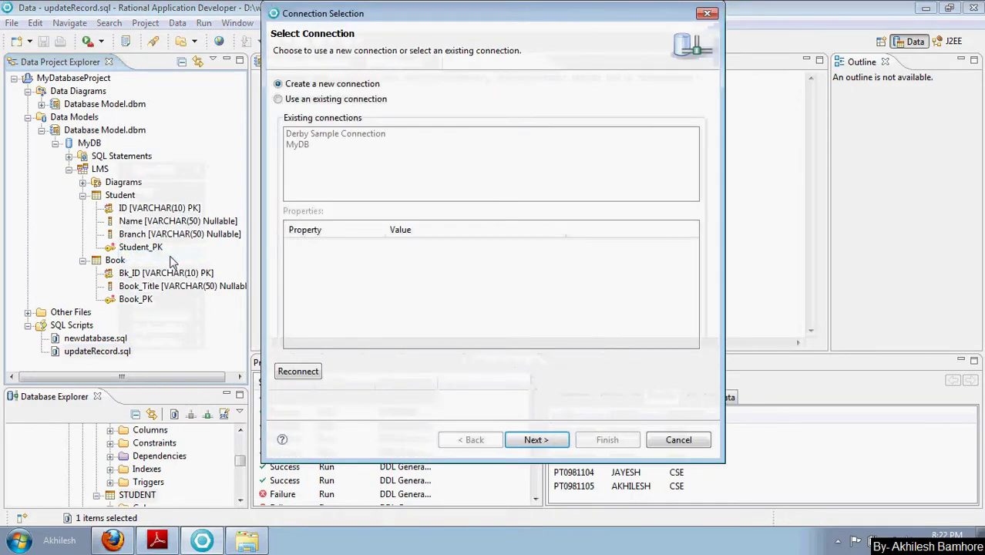
click(315, 103)
click(298, 147)
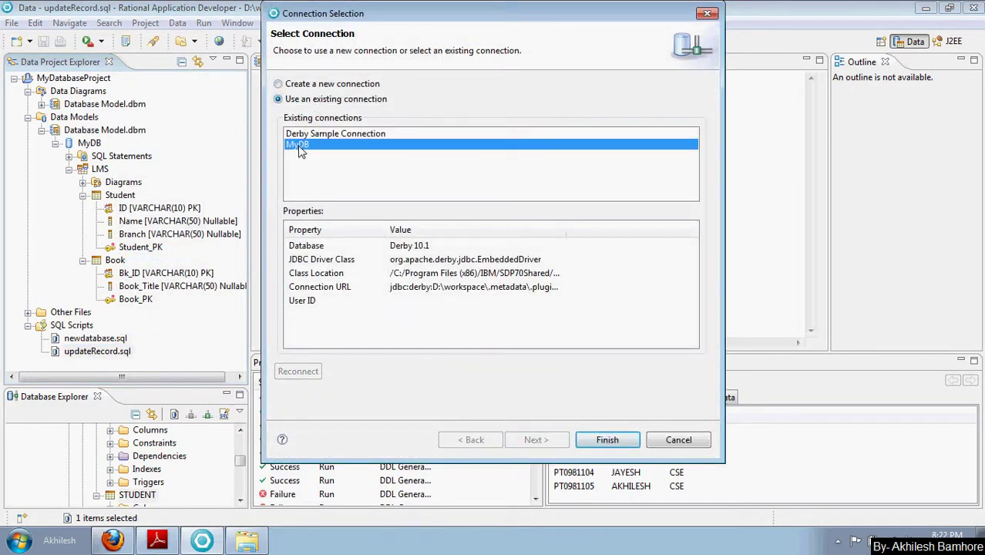
click(594, 439)
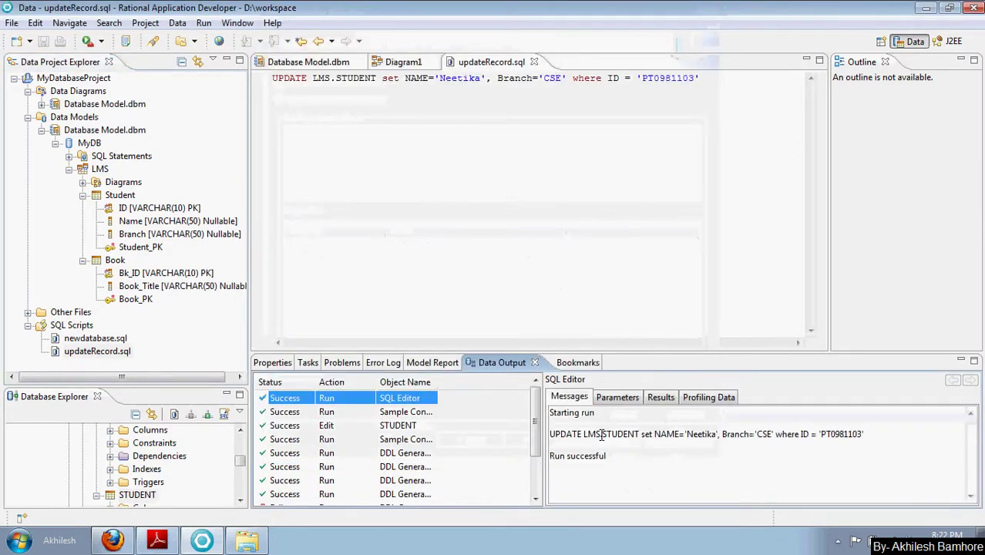
drag(620, 460, 559, 460)
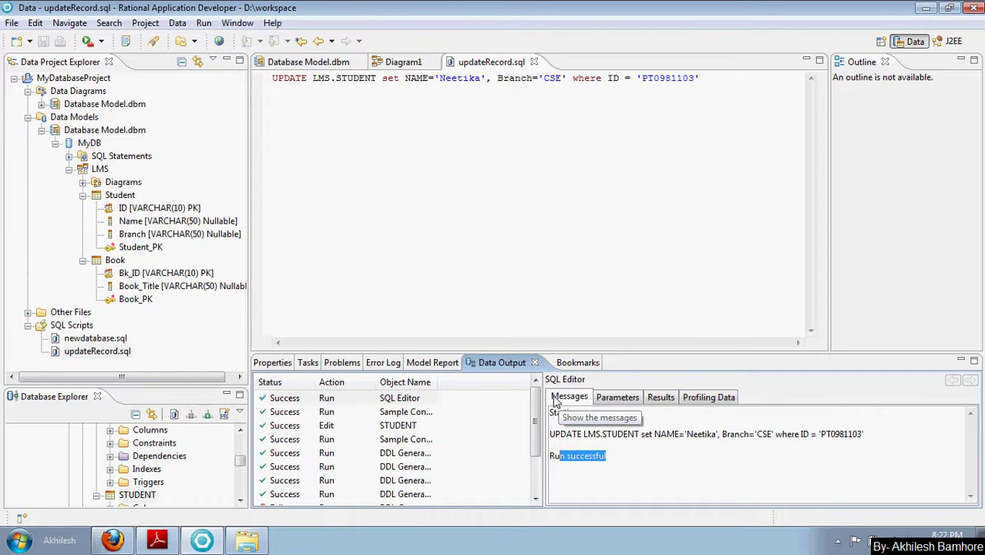
click(663, 398)
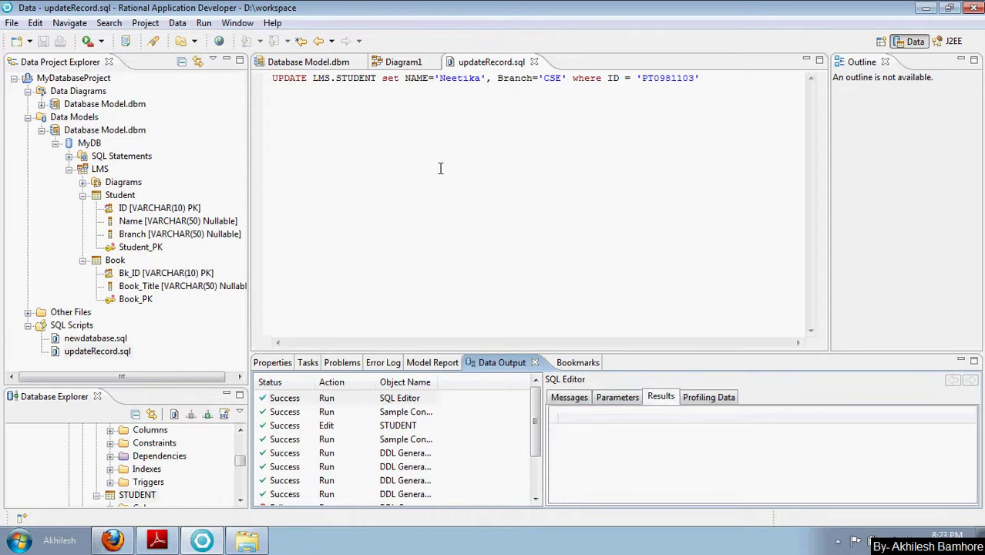
Step: Set up a new SQL statement in SQL Scripts named showRecord, using the SELECT template and the SQL editor
right_click(72, 330)
mouse_move(97, 335)
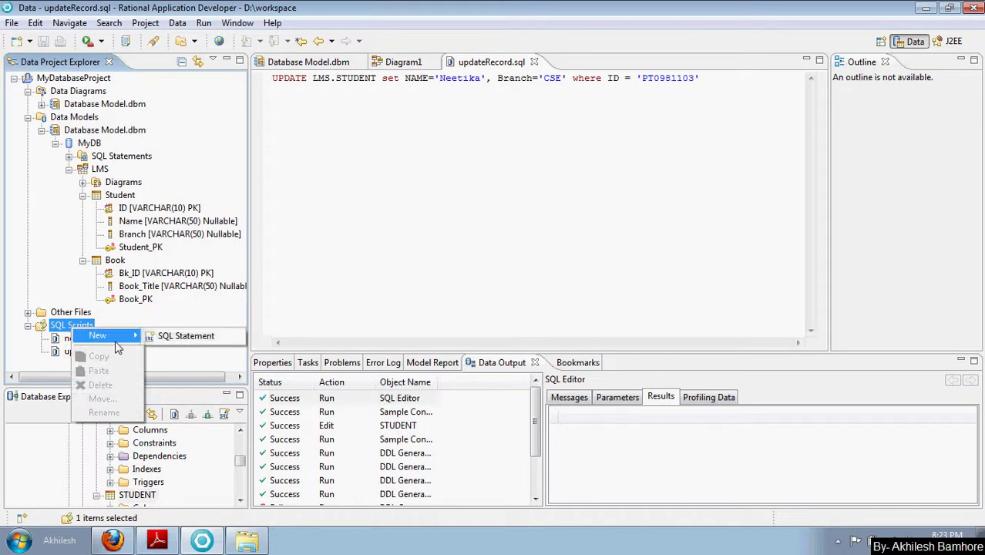
click(158, 336)
click(451, 175)
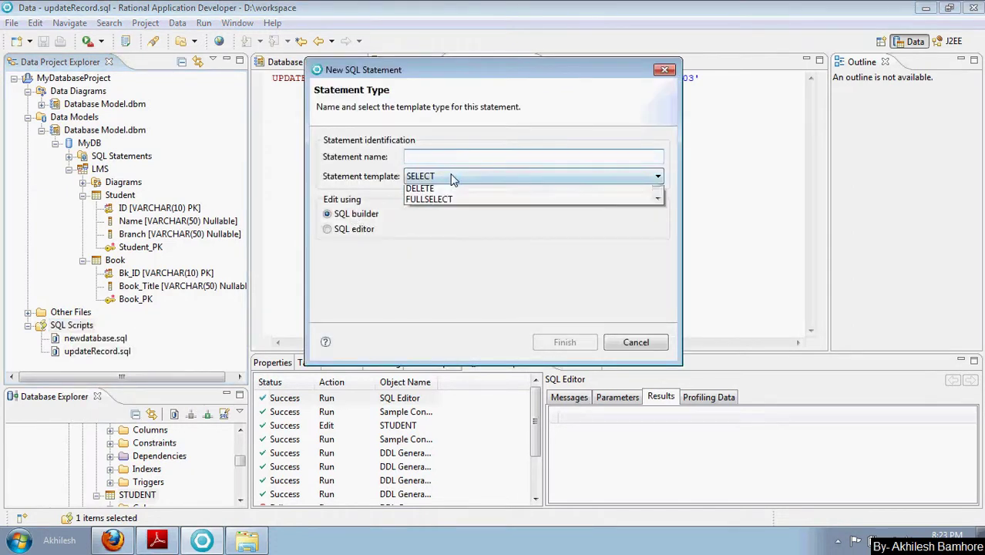
click(434, 179)
click(425, 155)
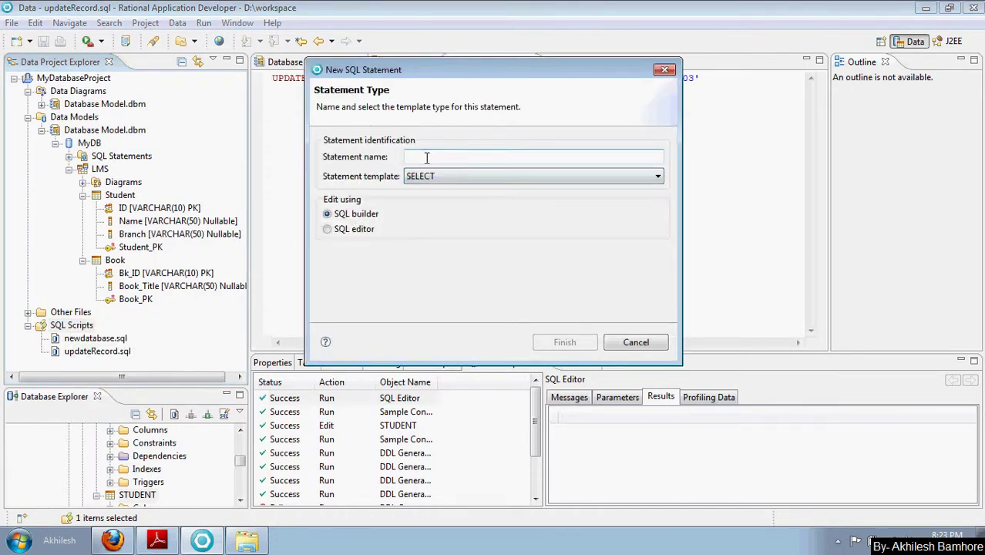
text(show)
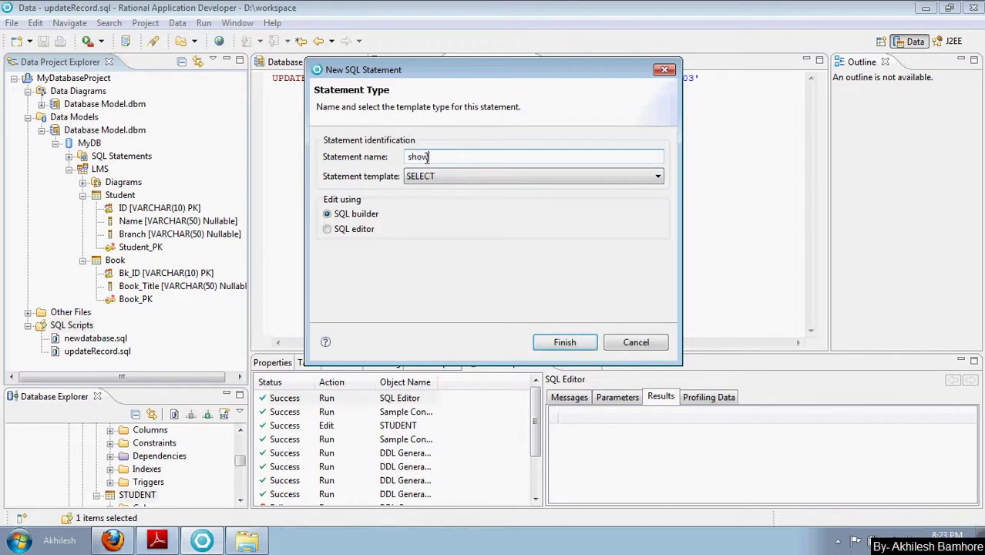
text(Record)
click(359, 231)
click(563, 342)
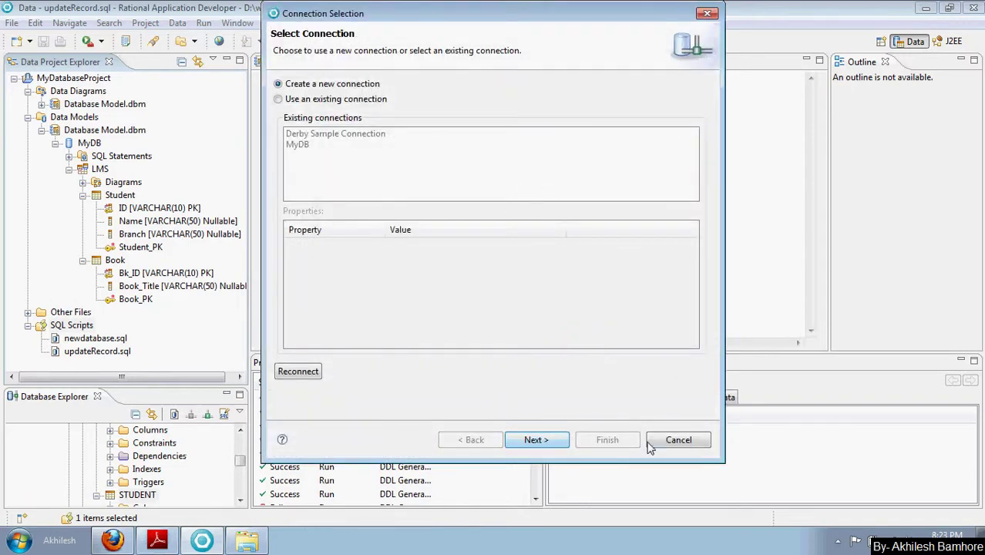
click(838, 540)
click(837, 479)
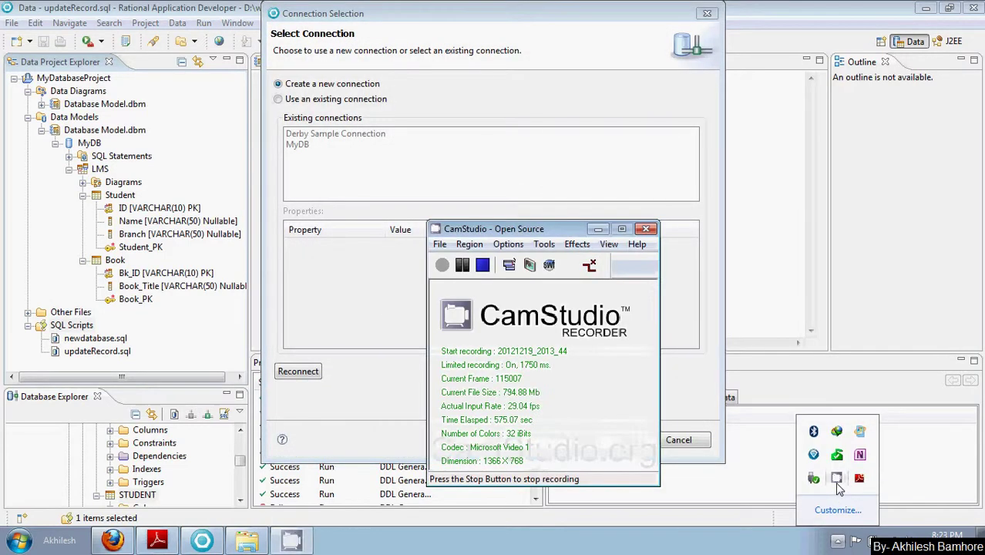